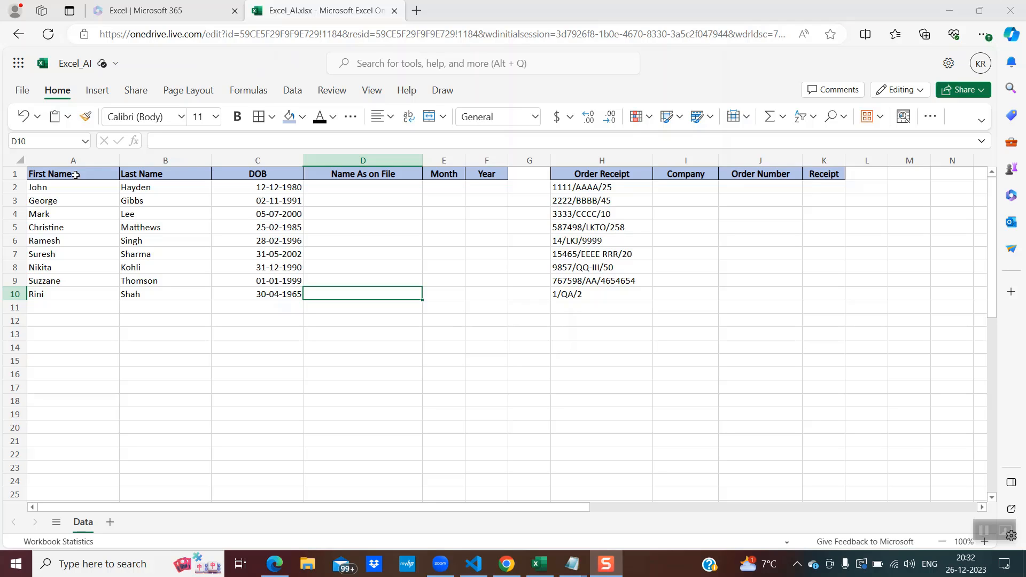
Look over the first table's headers in row 1, from First Name through Year
left_click(75, 175)
key("shift+Right")
key("shift+Right")
key("shift+Right")
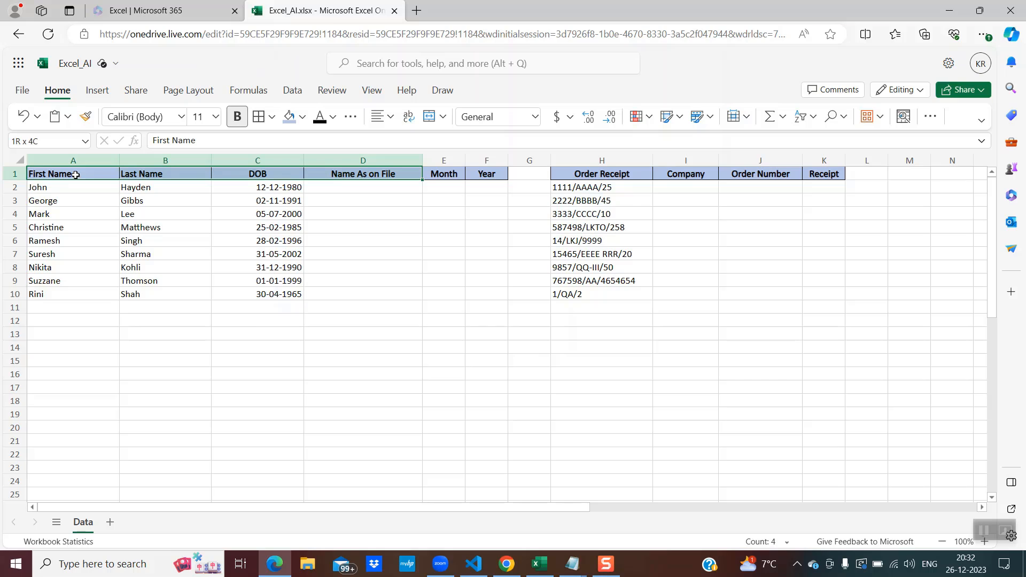
key("shift+Right")
key("shift+Right")
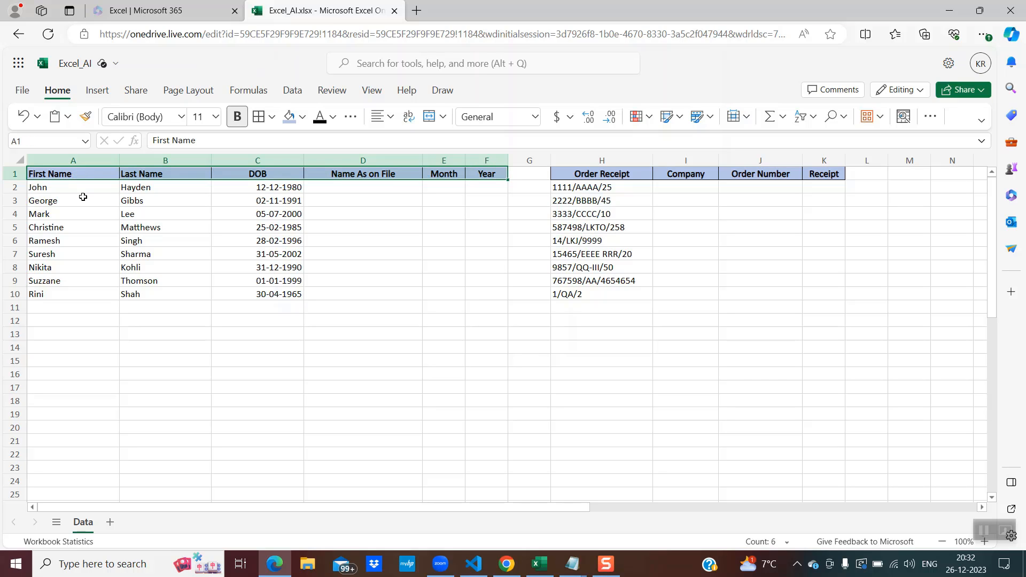
left_click(333, 238)
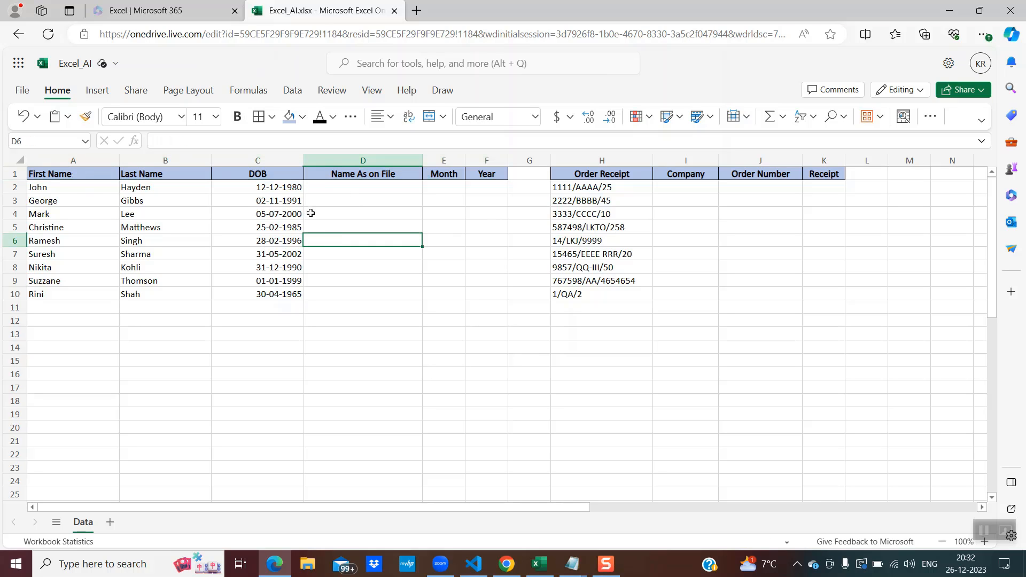
Enter the first two people's names in D2 and D3 as first initial, period, space and last name
left_click(370, 185)
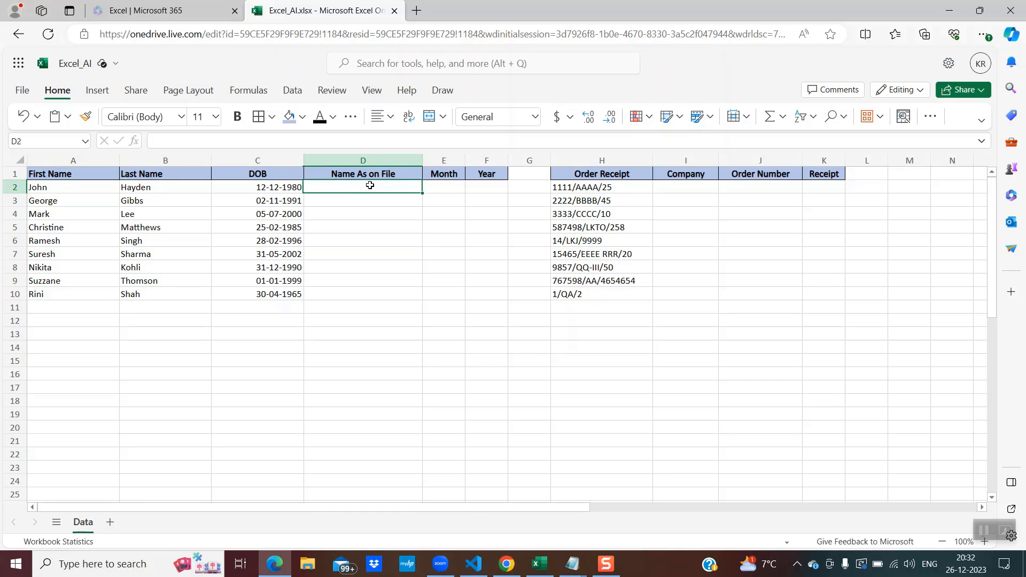
type("J")
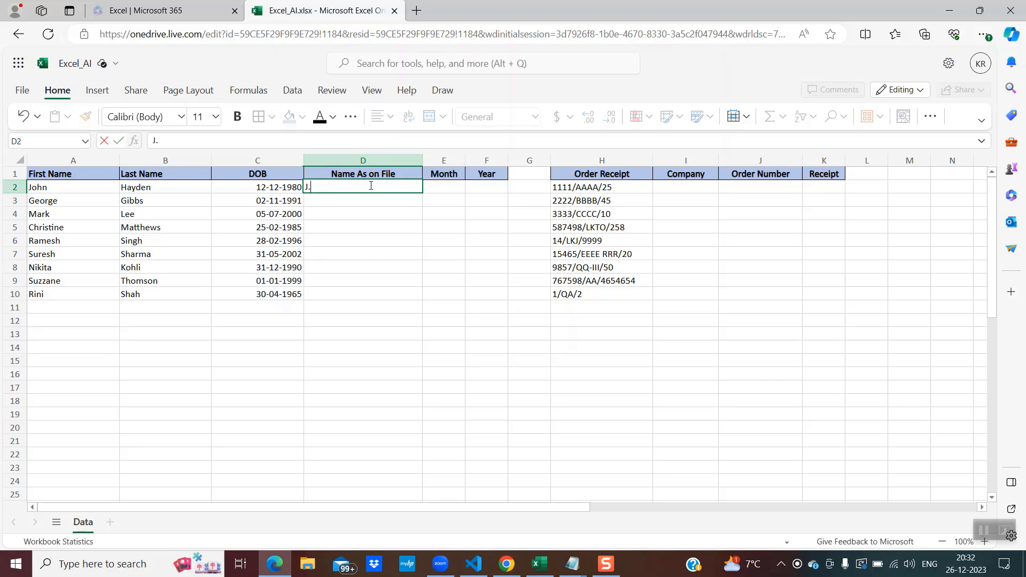
type(". H")
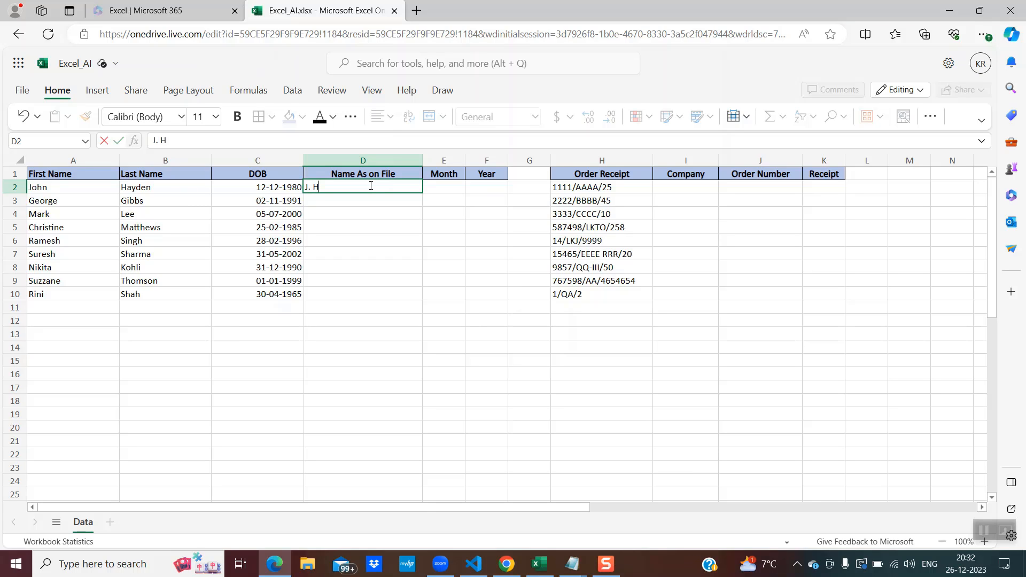
type("ayden")
left_click(346, 204)
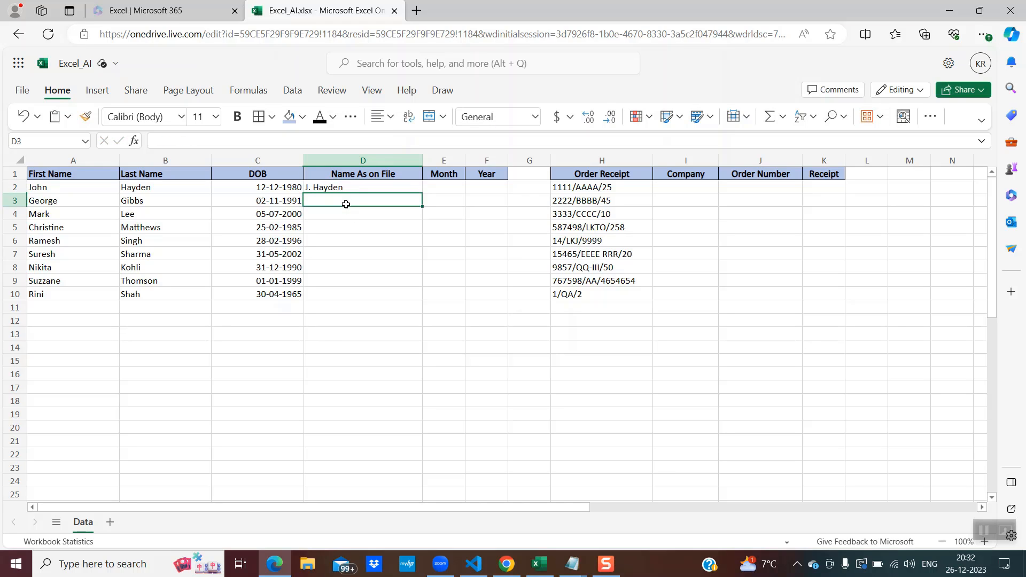
double_click(345, 204)
type("G")
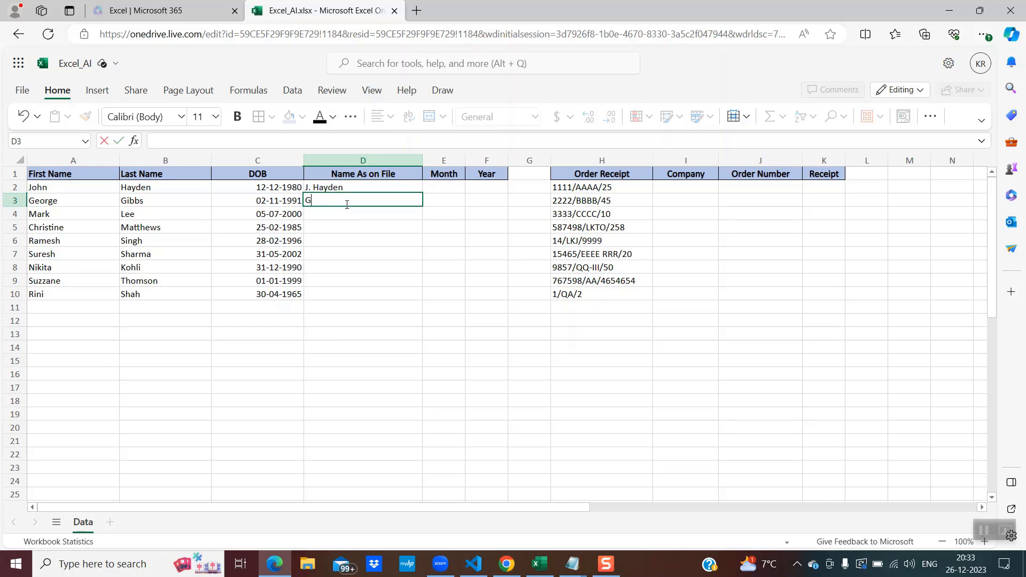
type(". Gibbs")
Begin the third name in D4 with its initial, reveal the suggested formula =LEFT(A4) & ". " & B4 and apply it to D2:D10
left_click(337, 216)
double_click(338, 216)
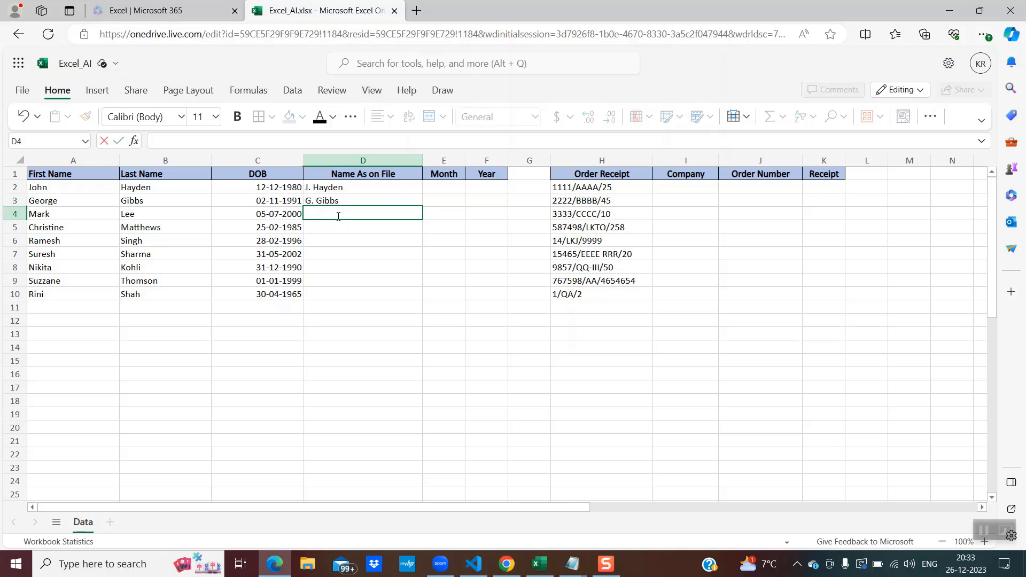
type("M")
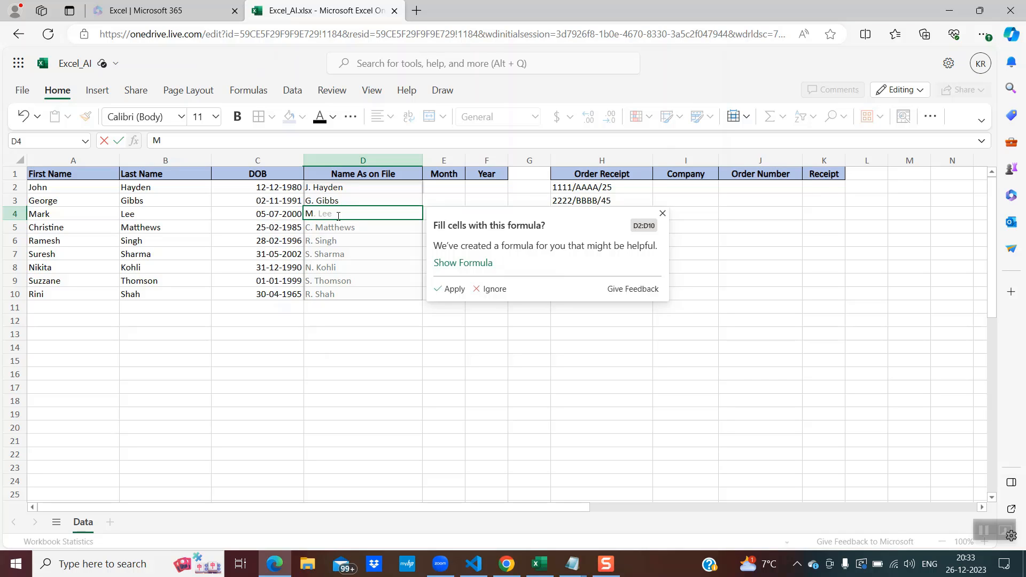
left_click(458, 264)
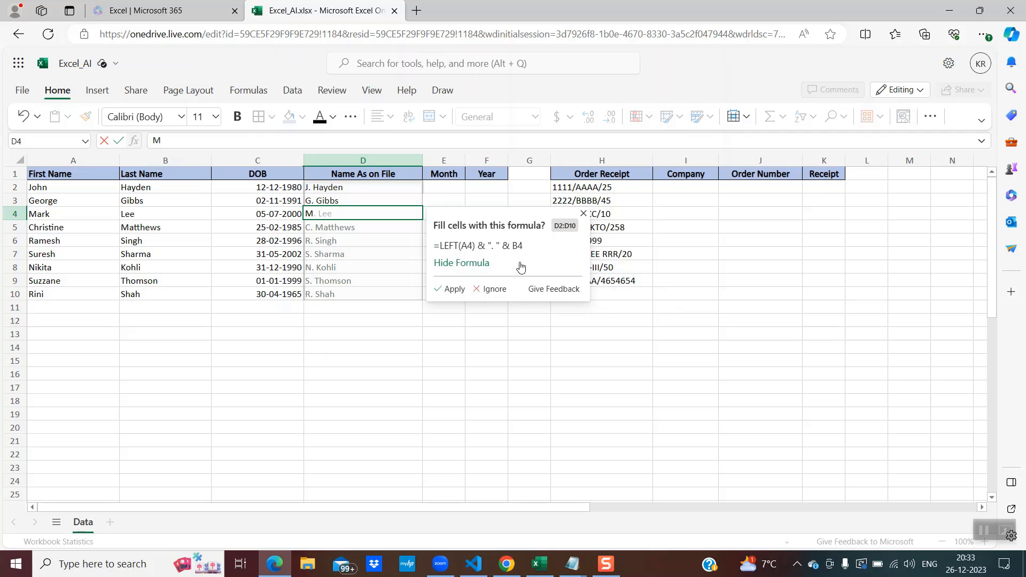
left_click(452, 289)
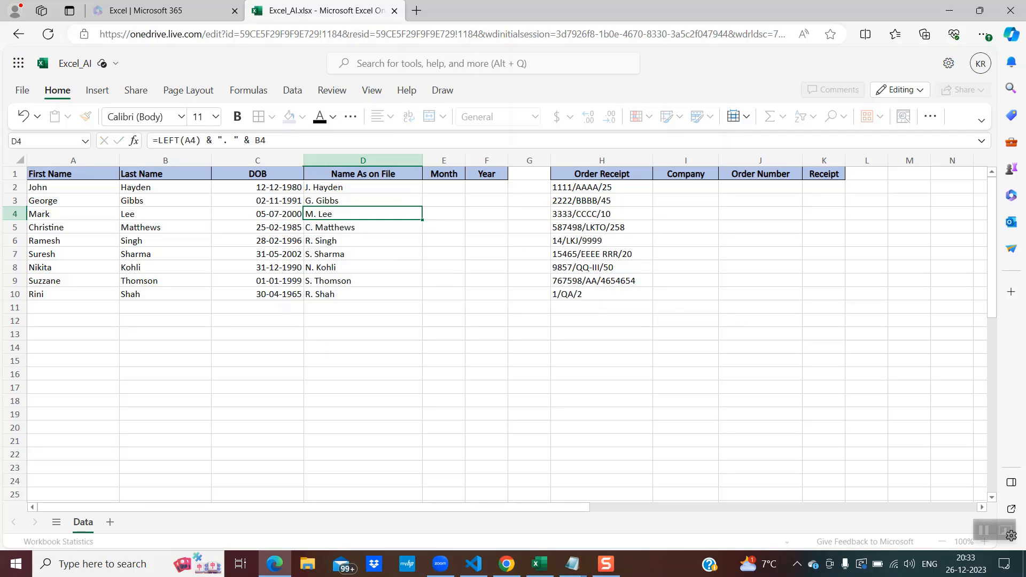
Inspect the formulas in several Name As on File cells, including D6 and D2 through D4
left_click(350, 237)
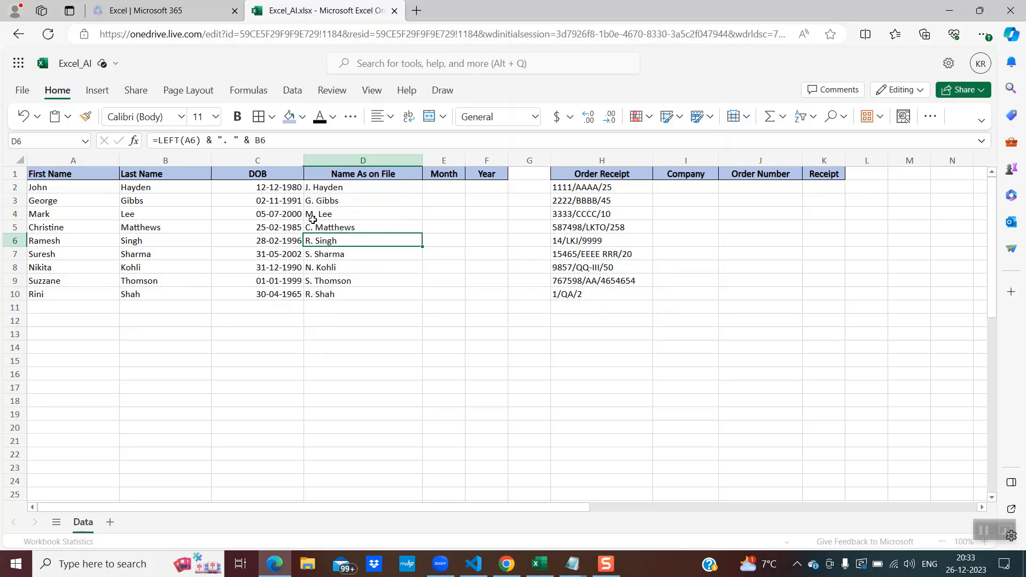
left_click(352, 188)
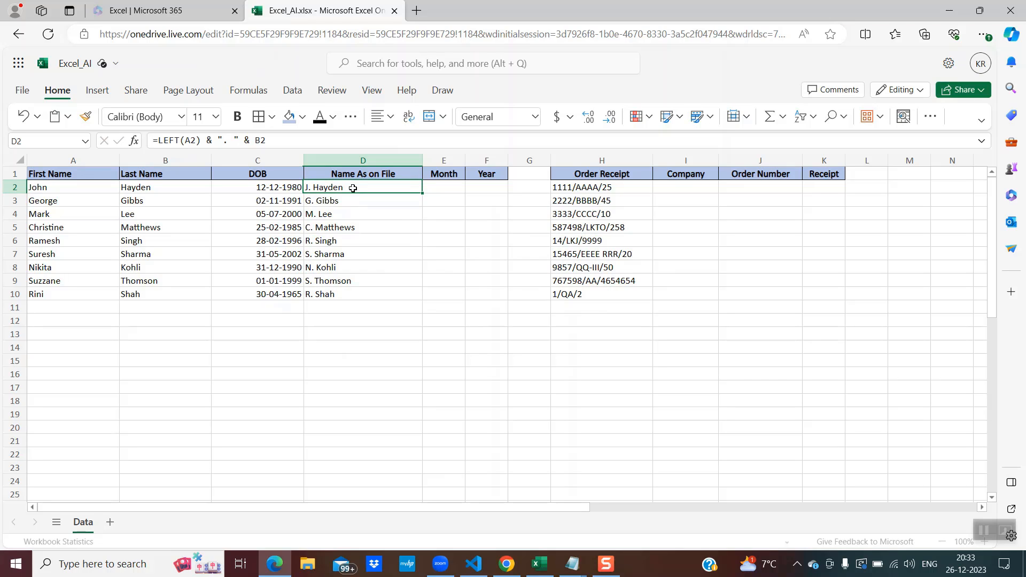
key("Down")
key("Down")
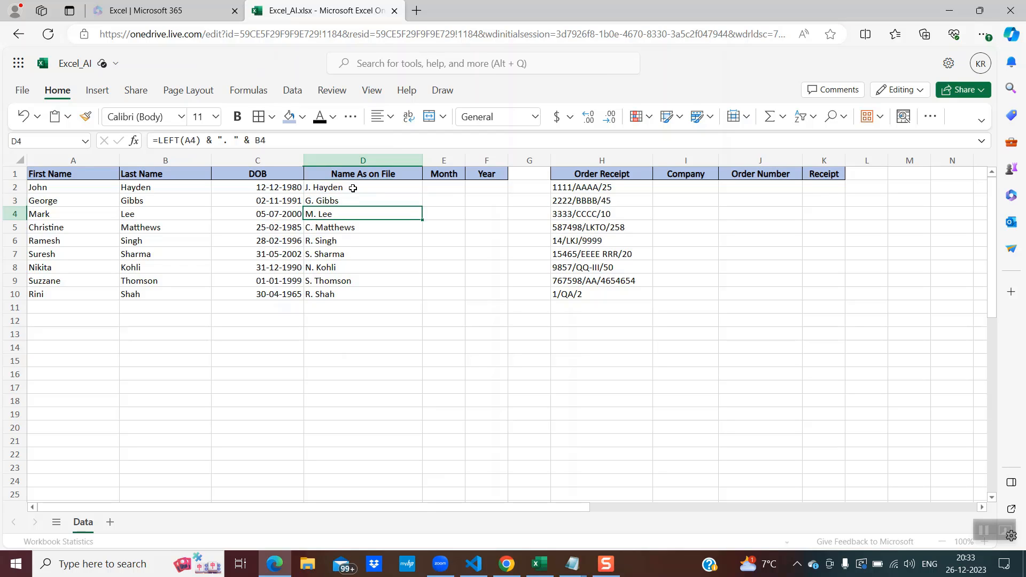
key("Up")
key("Up")
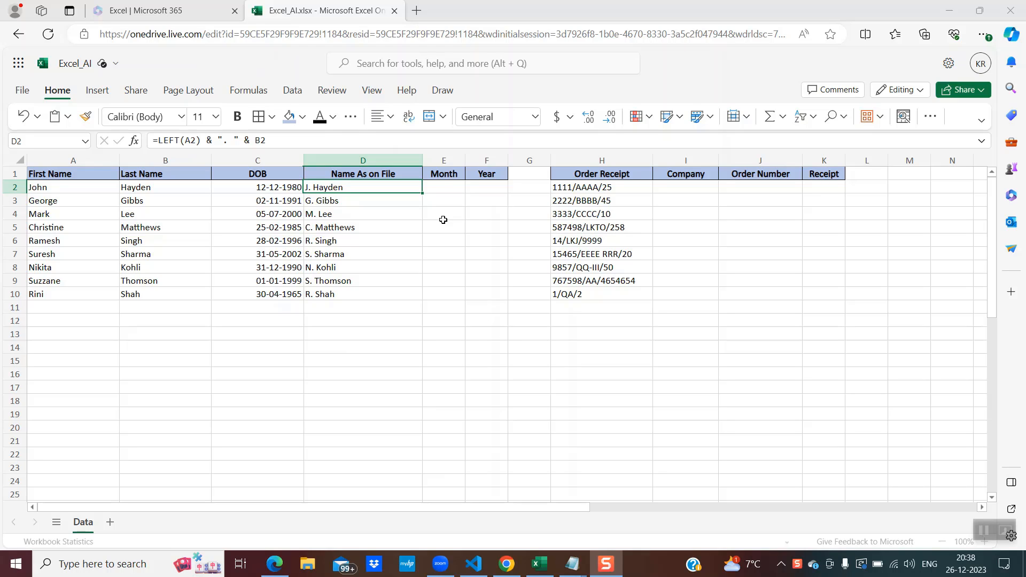
Check the date in C2 and enter the month abbreviations Dec in E2 and Nov in E3
left_click(446, 190)
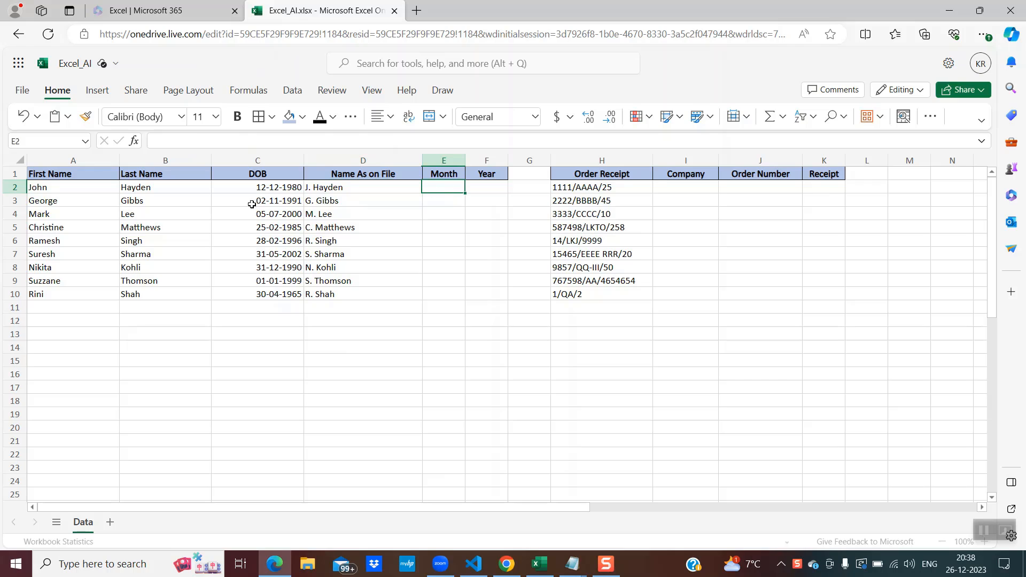
left_click(254, 188)
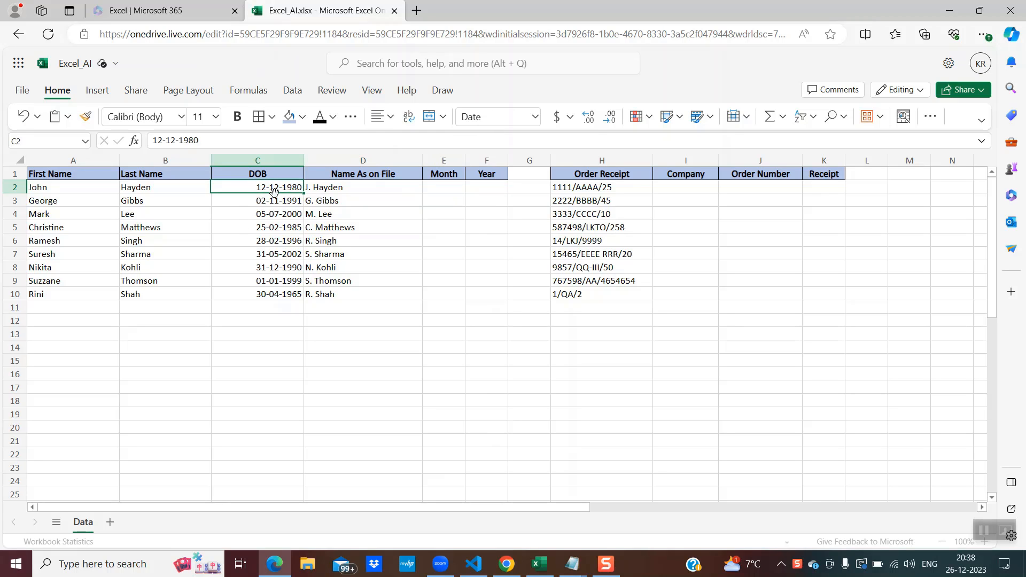
double_click(439, 188)
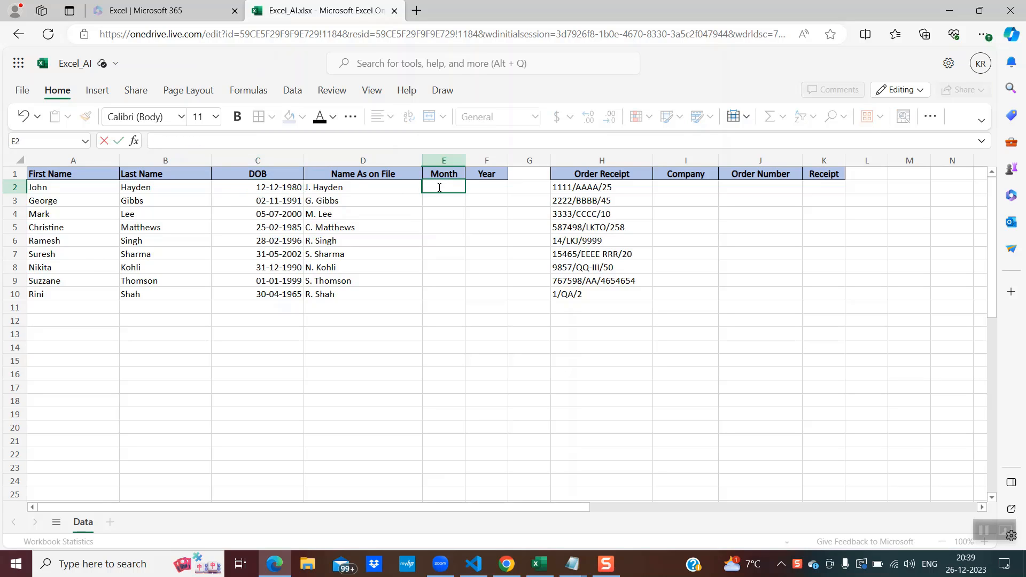
type("Dec")
left_click(442, 200)
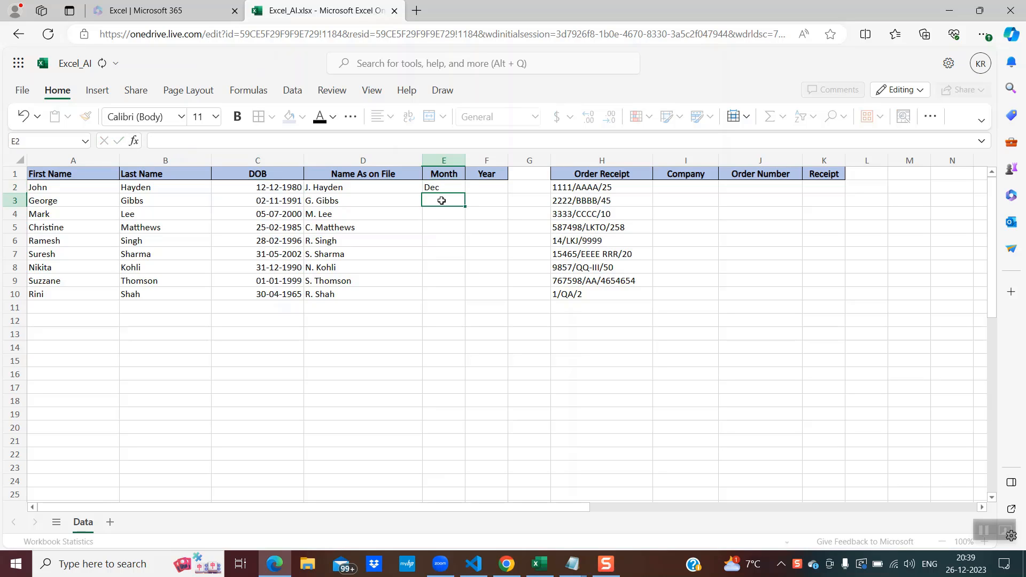
type("Nov")
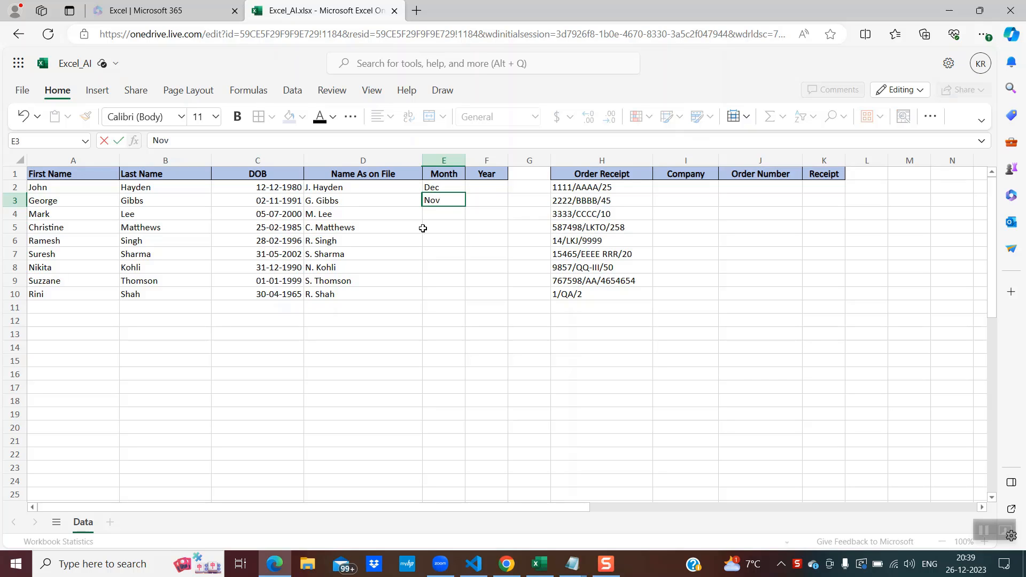
Begin the month entry Jul in E4 and apply the suggested fill formula to E2:E10
left_click(437, 215)
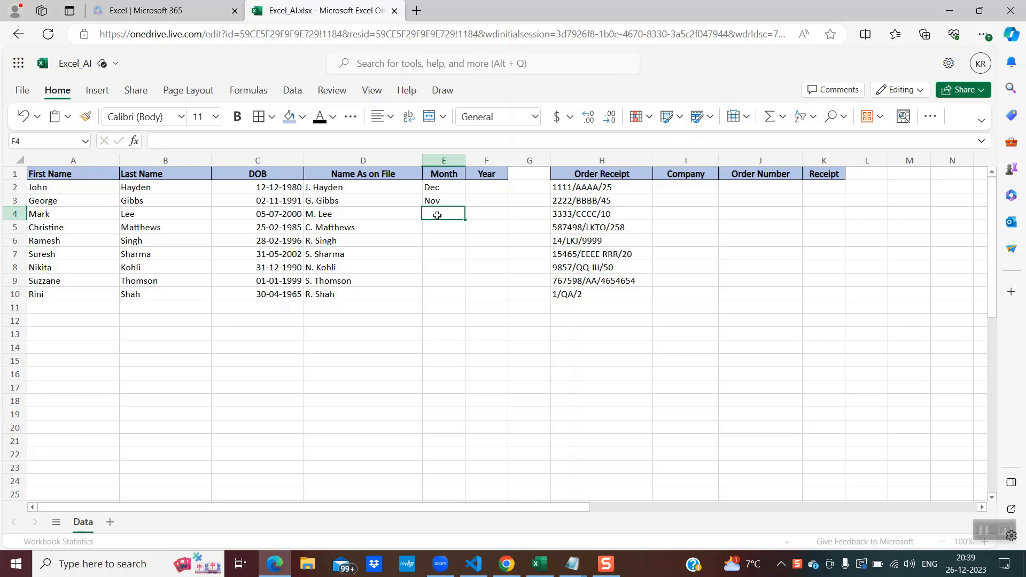
type("Jul")
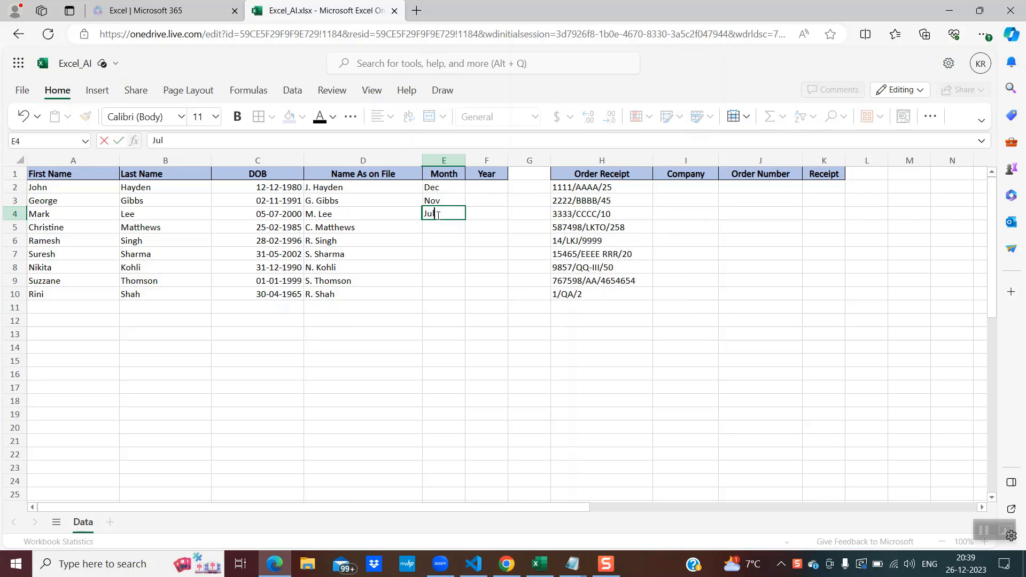
key("BackSpace")
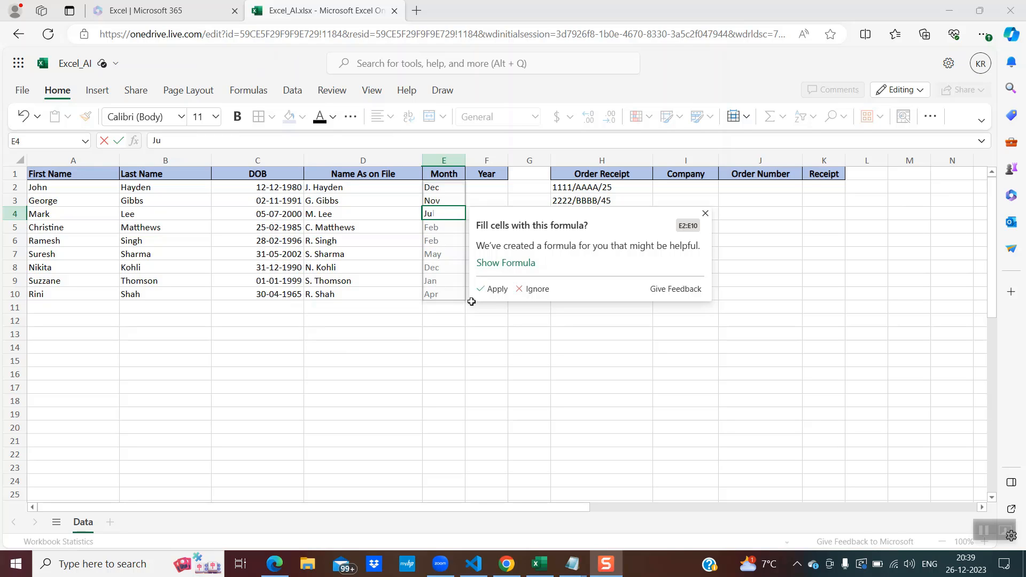
left_click(497, 296)
Inspect the Month column formulas in cells E3, E5 and E2
left_click(443, 200)
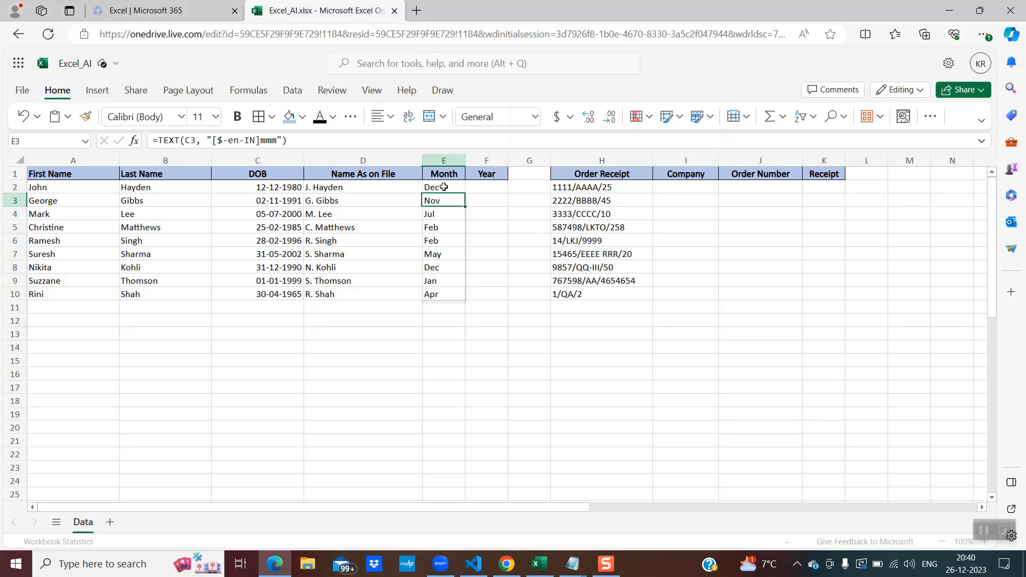
left_click(443, 224)
left_click(442, 188)
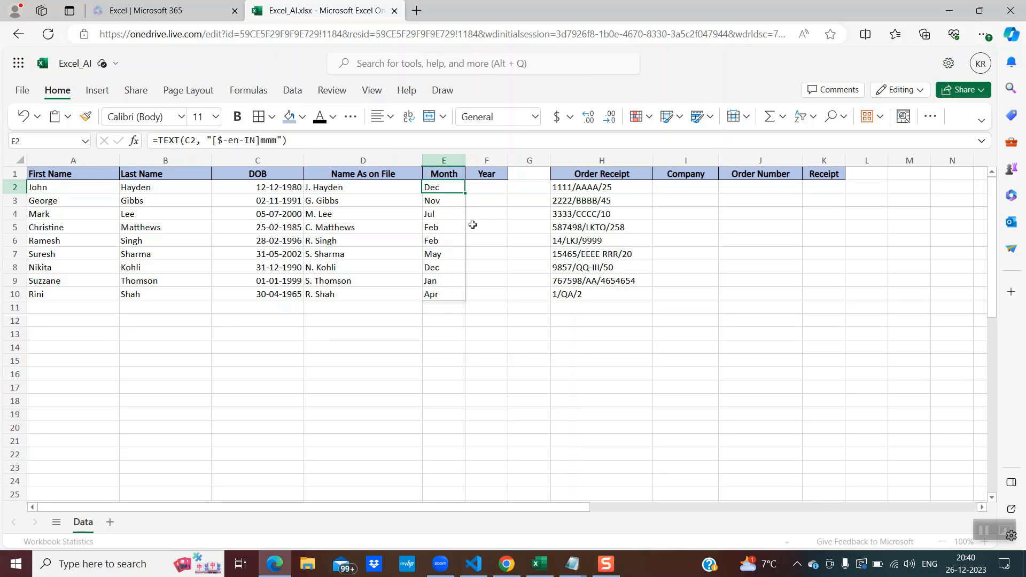
Enter the four-digit years from the first two DOB dates in F2 and F3
left_click(491, 191)
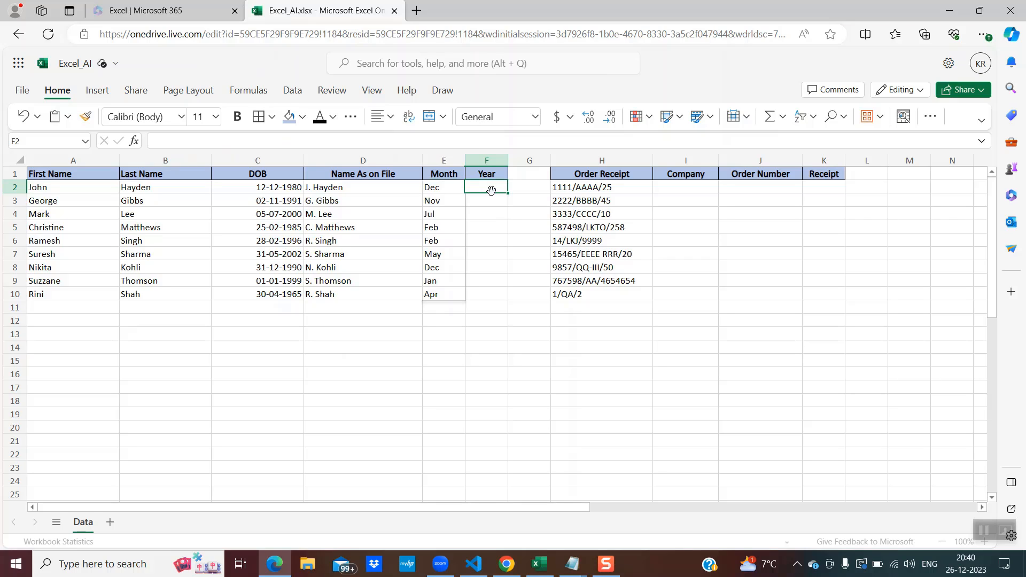
type("198")
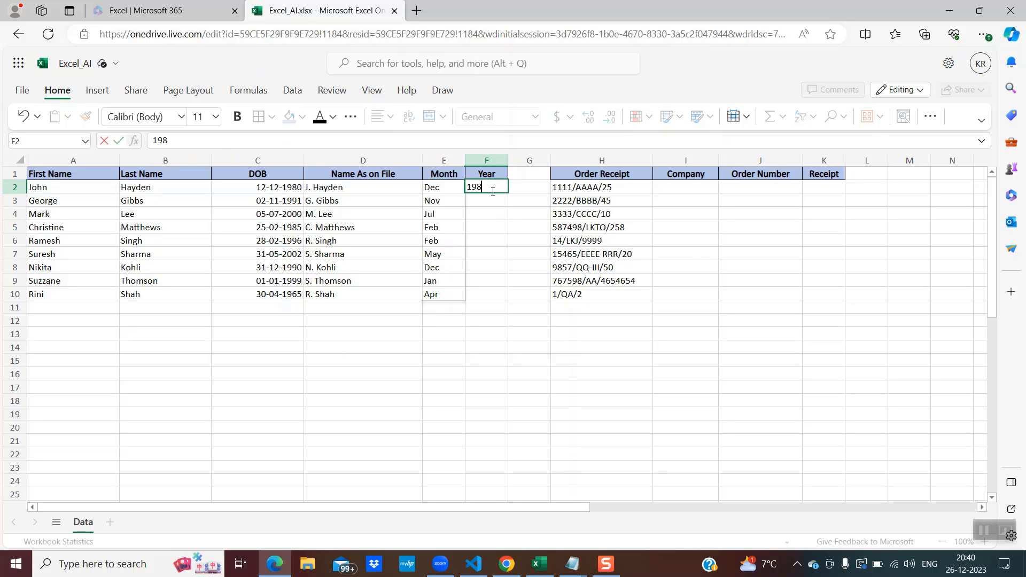
type("0")
key("Return")
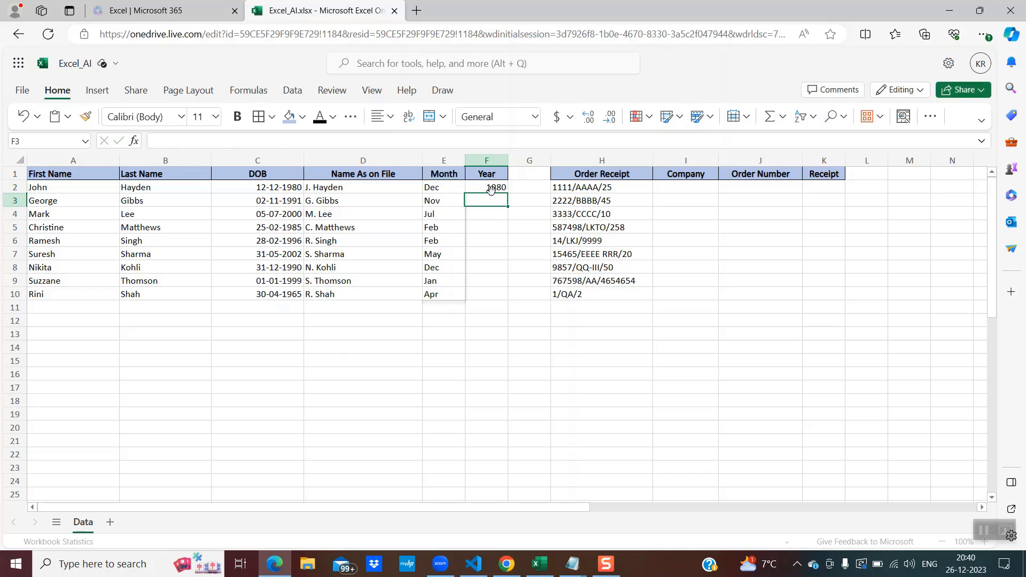
type("1991")
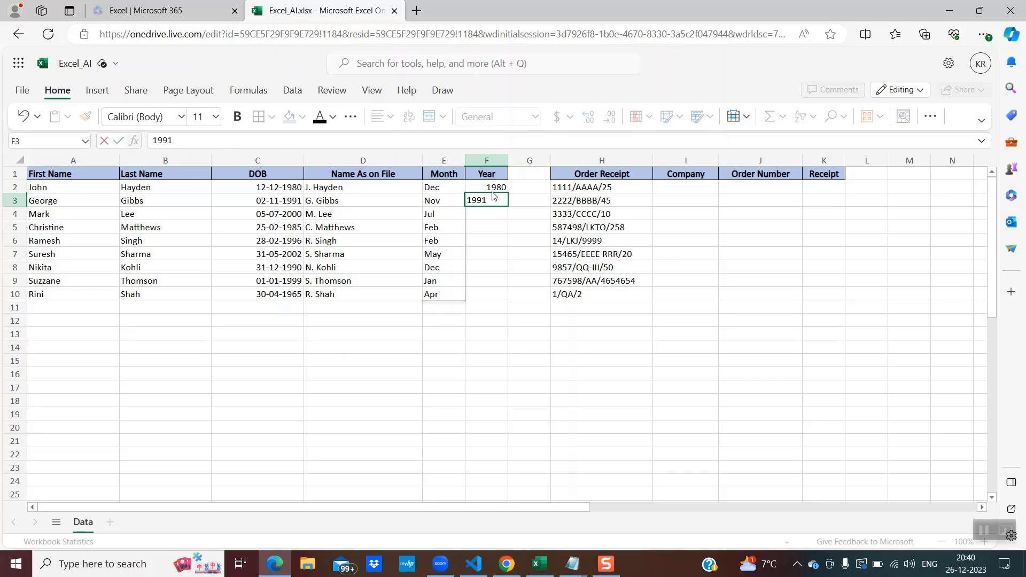
key("Return")
Begin the third year in F4, apply the suggested YEAR formula to F2:F10 and check the formula in F2
type("20")
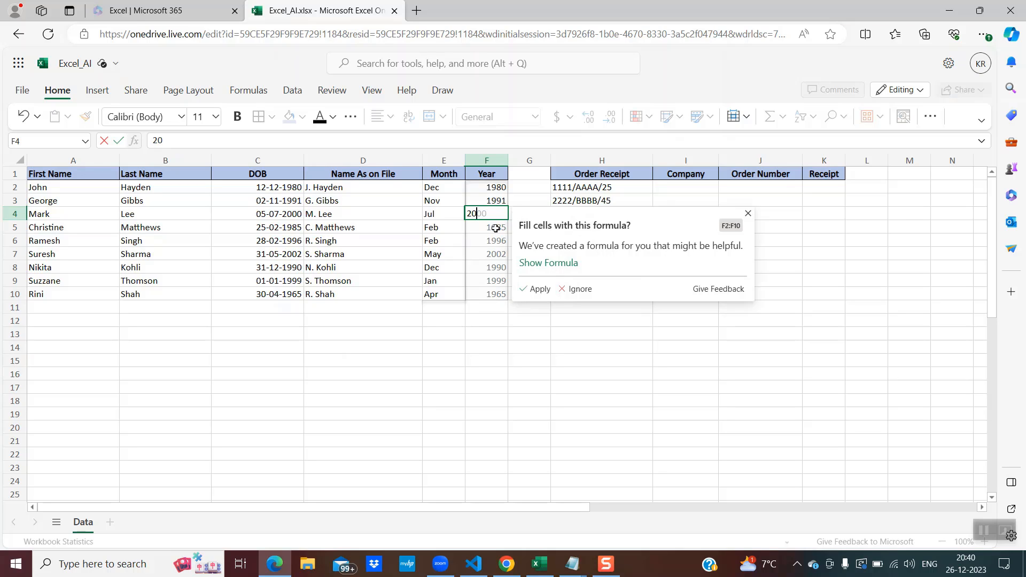
left_click(539, 290)
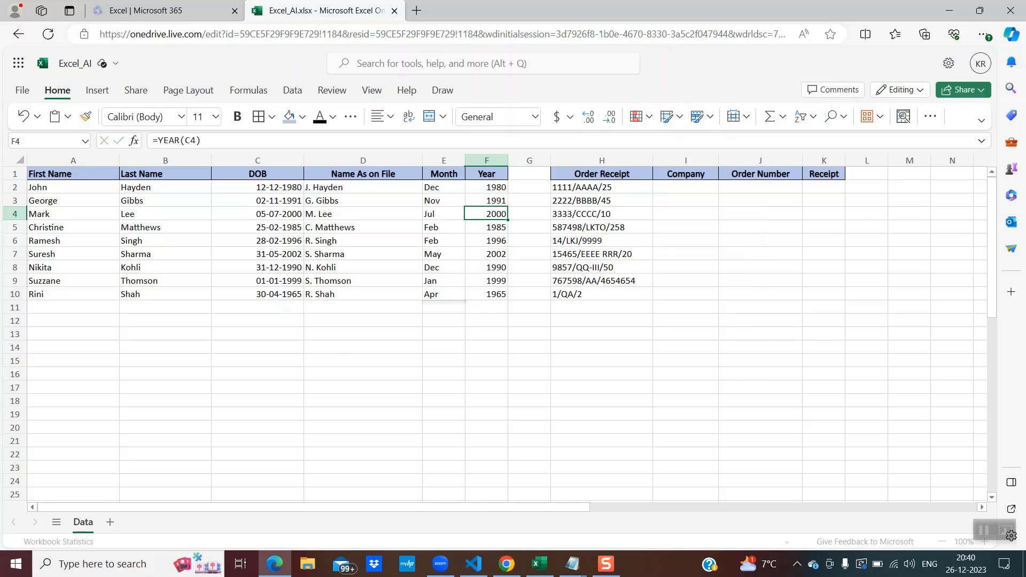
left_click(489, 189)
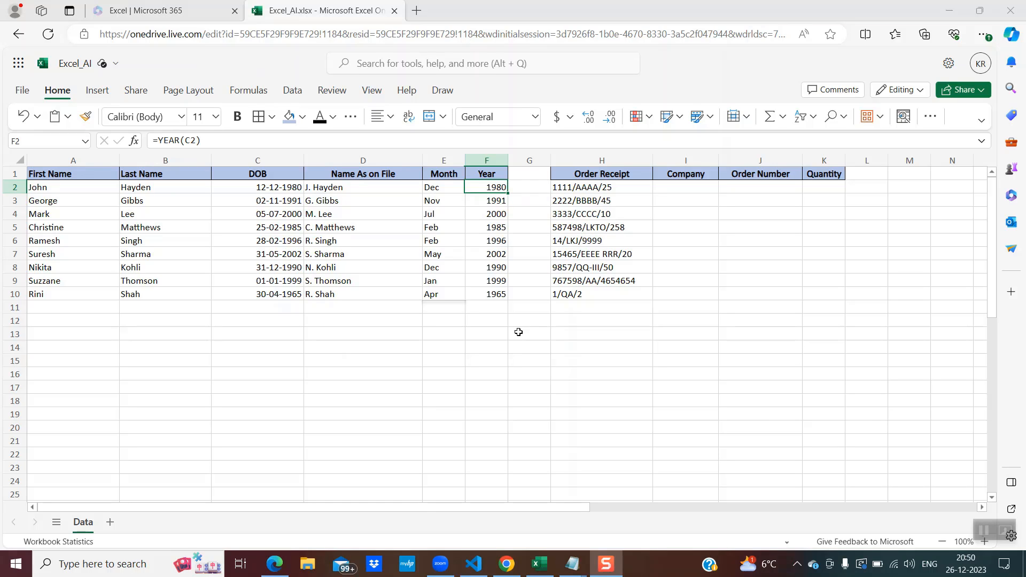
Look over the second table's headers, from Order Receipt through Quantity
left_click(607, 310)
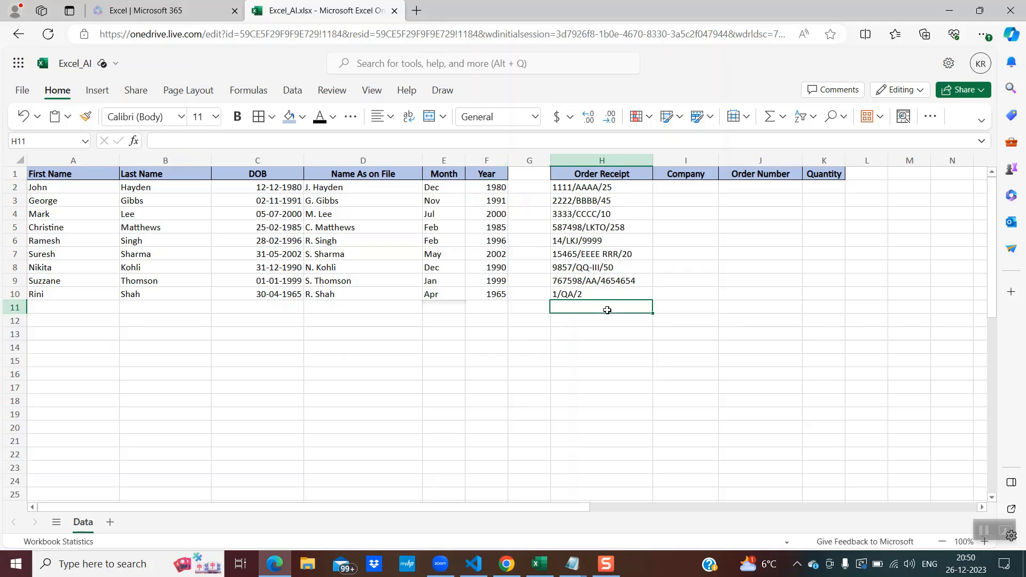
left_click(606, 173)
key("shift+Right")
key("shift+Right")
key("shift+Right")
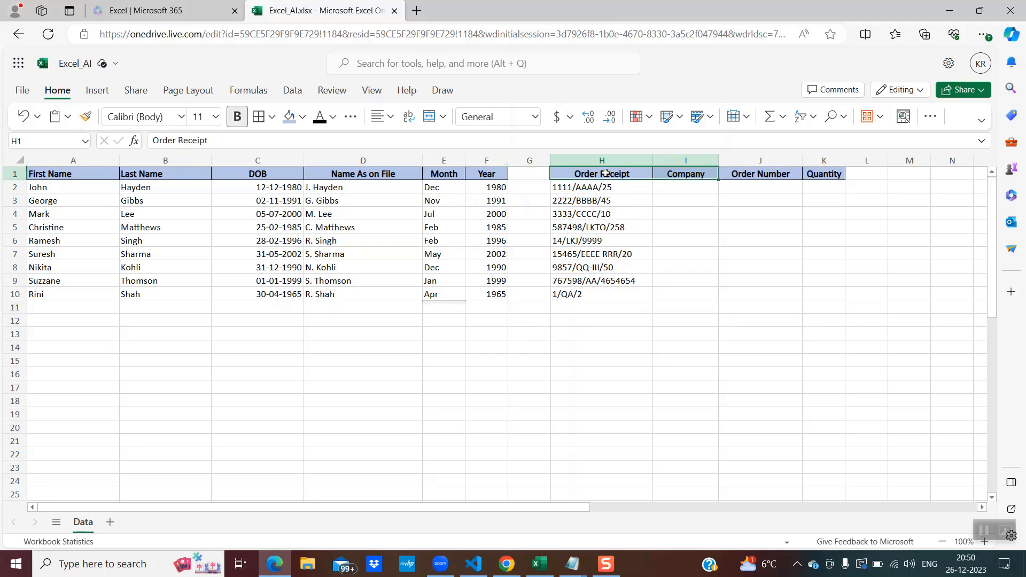
Review the first receipts in H2 and H3 and the Notepad note explaining the receipt's order number, company and quantity parts
left_click(598, 202)
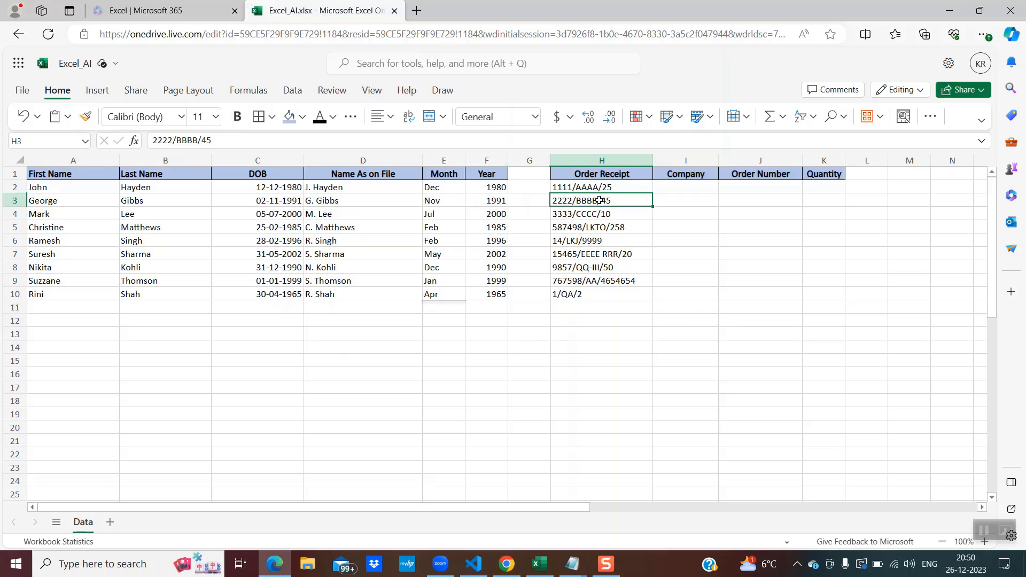
left_click(596, 186)
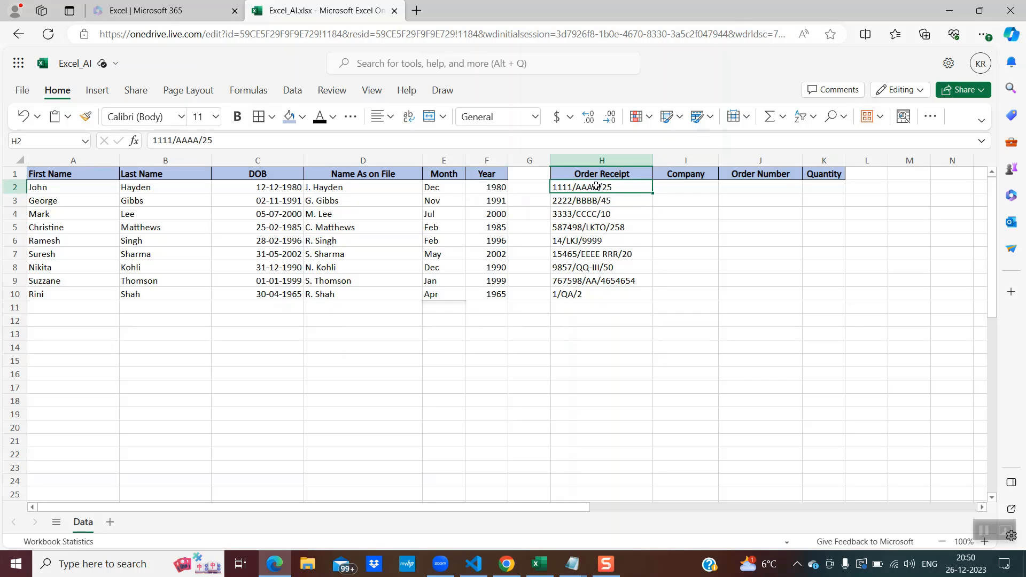
mouse_move(577, 566)
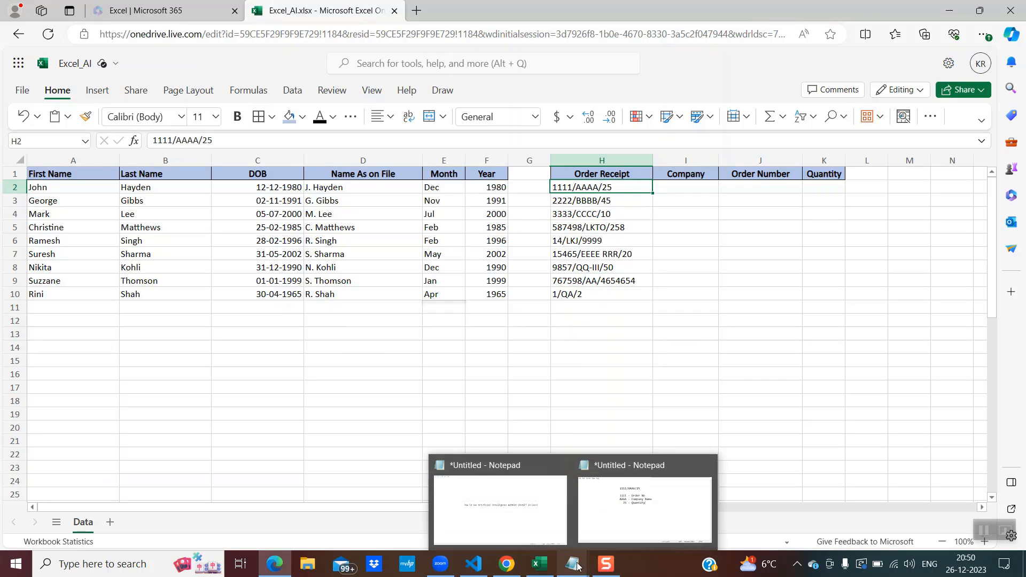
left_click(617, 519)
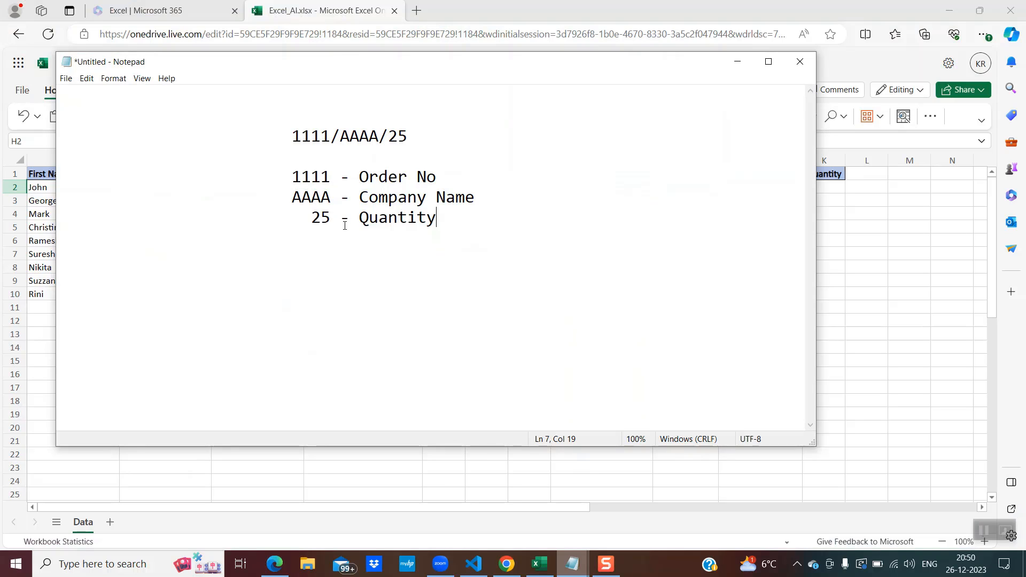
left_click(856, 257)
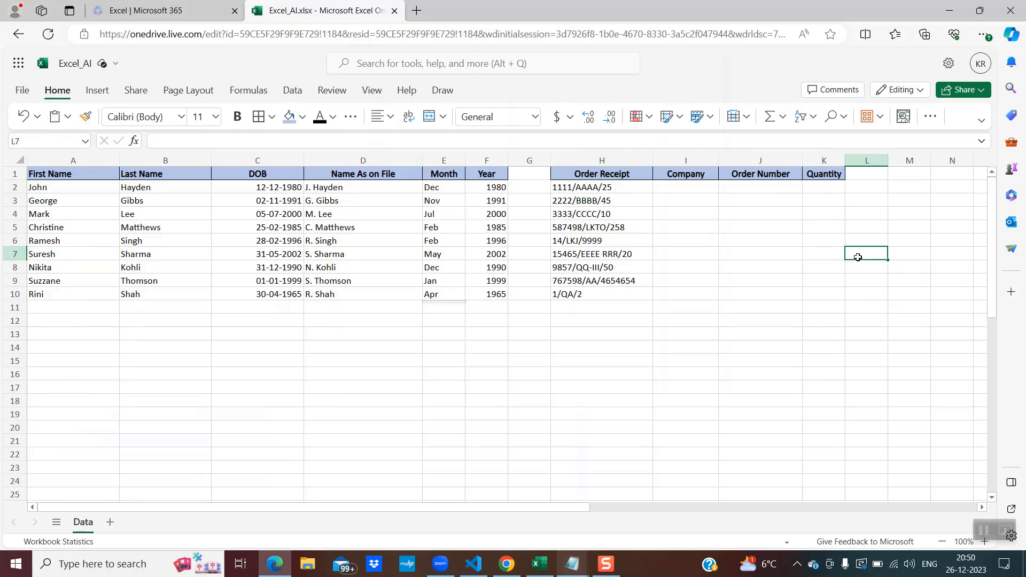
left_click(590, 191)
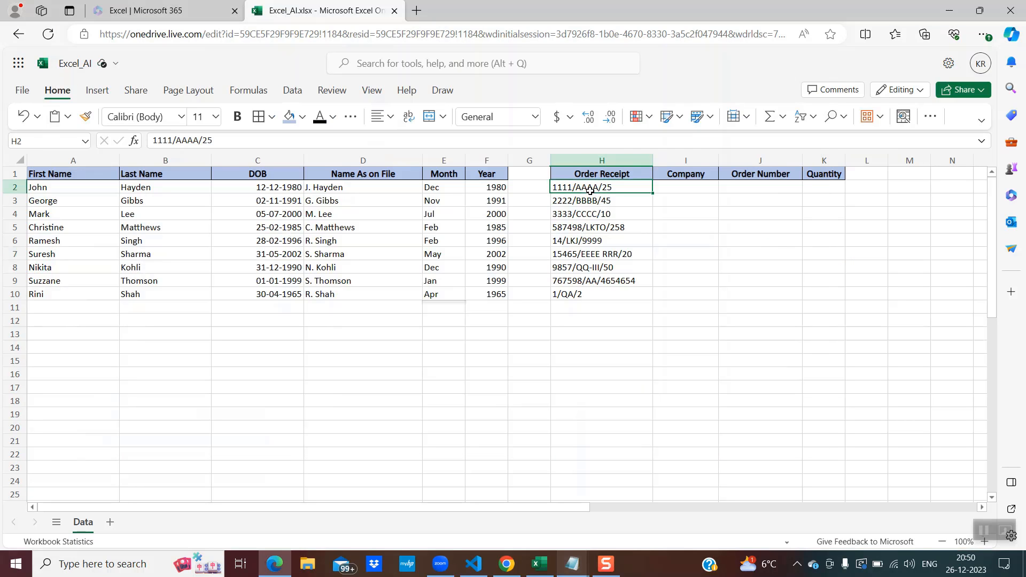
Enter the first two company names from the receipts, AAAA in I2 and BBBB in I3
left_click(677, 188)
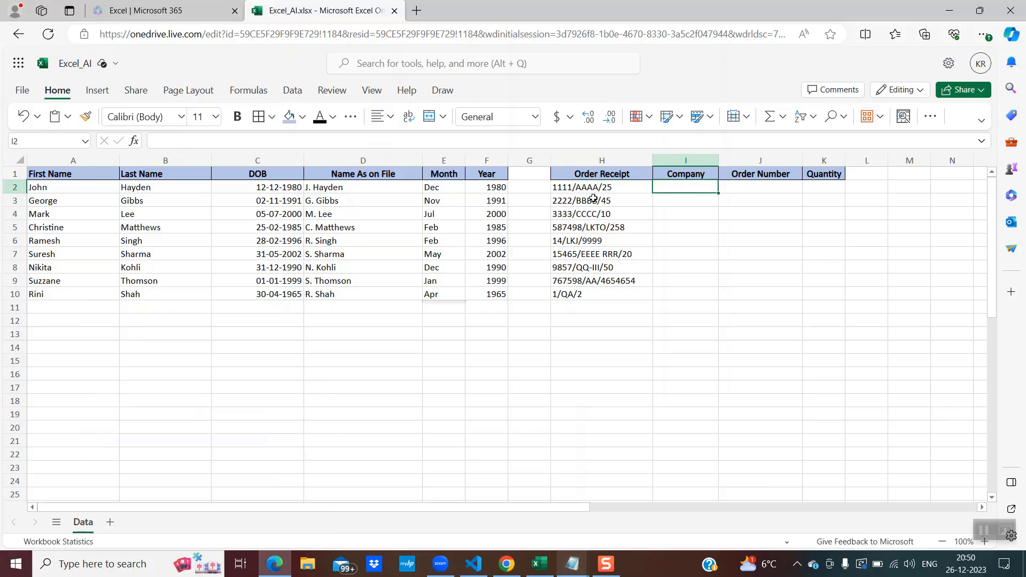
double_click(675, 189)
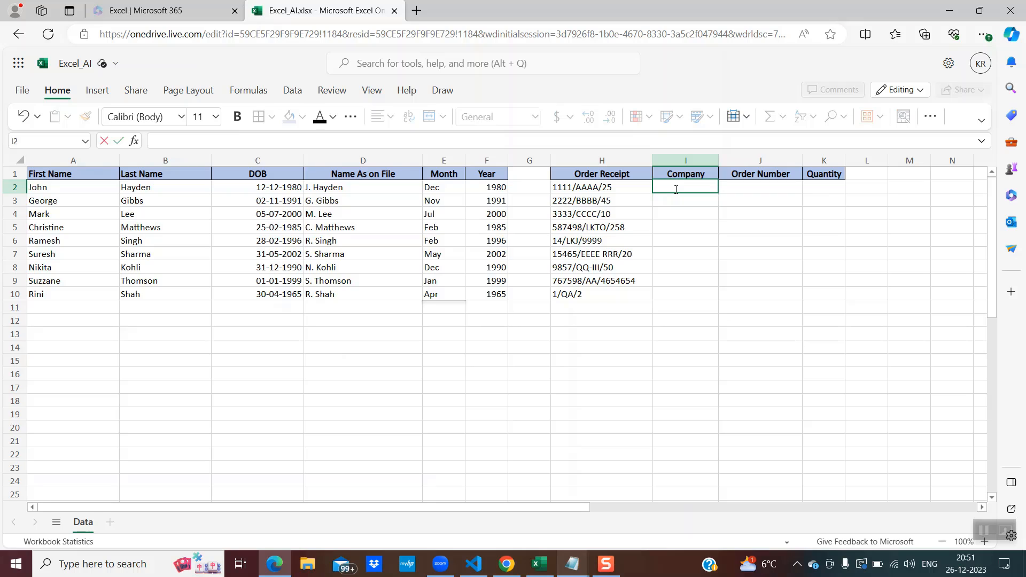
type("AAAA")
left_click(656, 205)
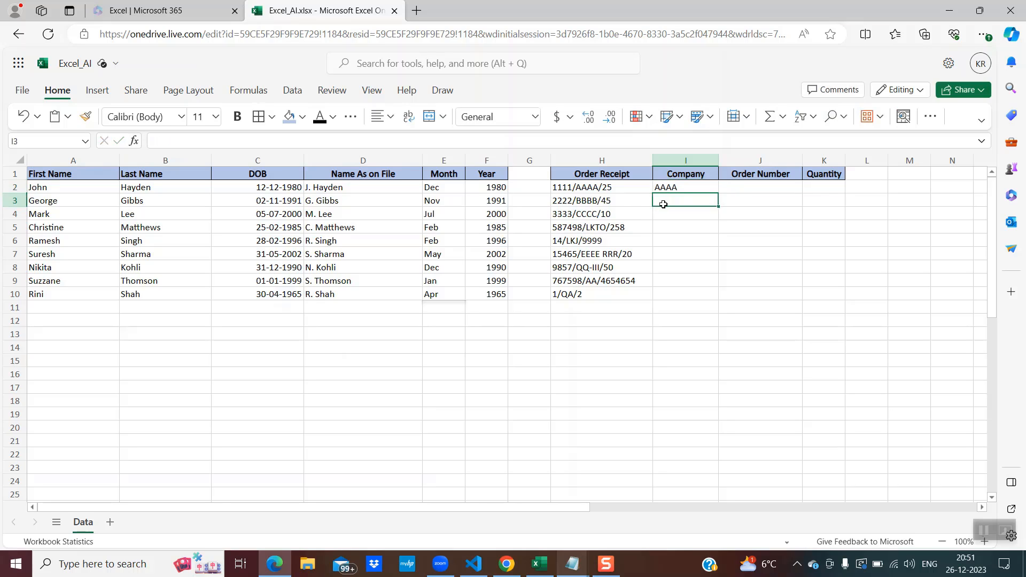
double_click(663, 204)
type("BBBB")
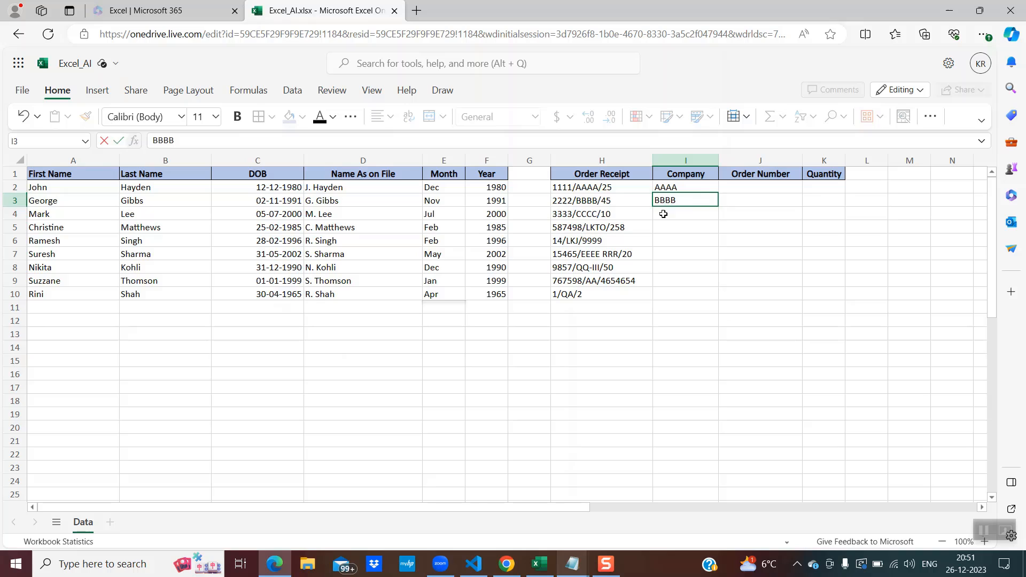
Begin the third company in I4 with CCC and apply the suggested formula to I2:I10
left_click(662, 214)
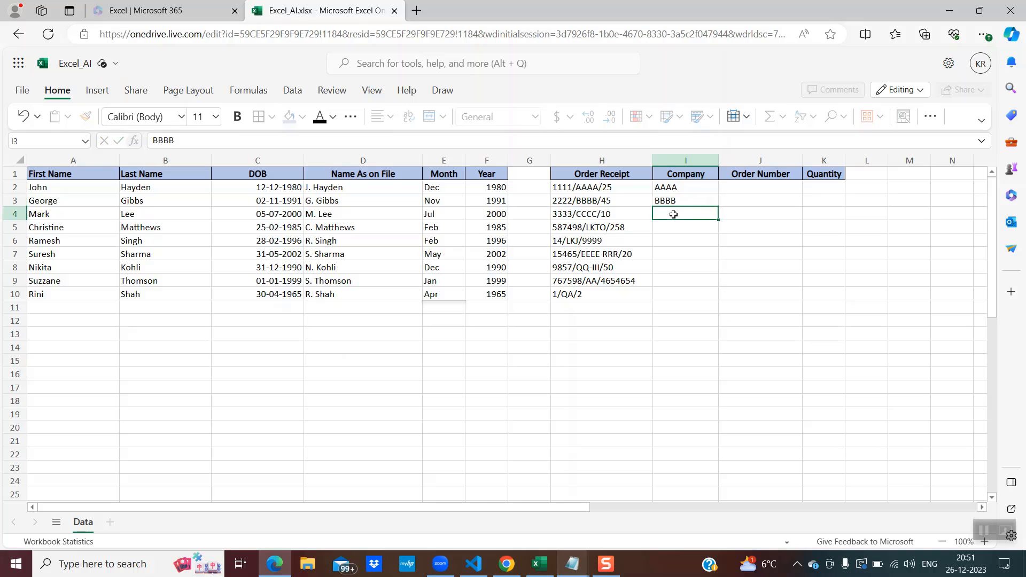
double_click(665, 214)
type("CCC")
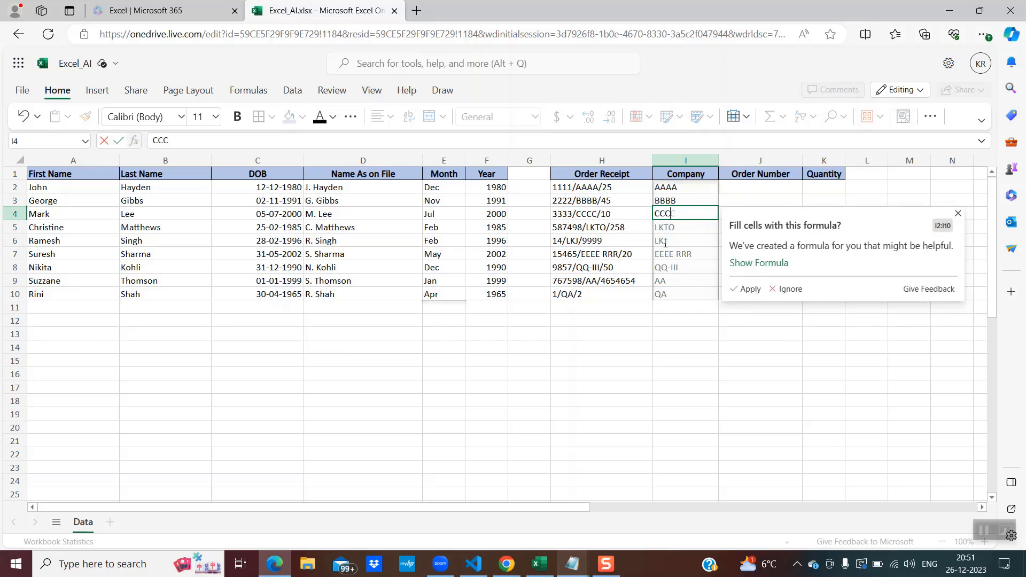
left_click(749, 289)
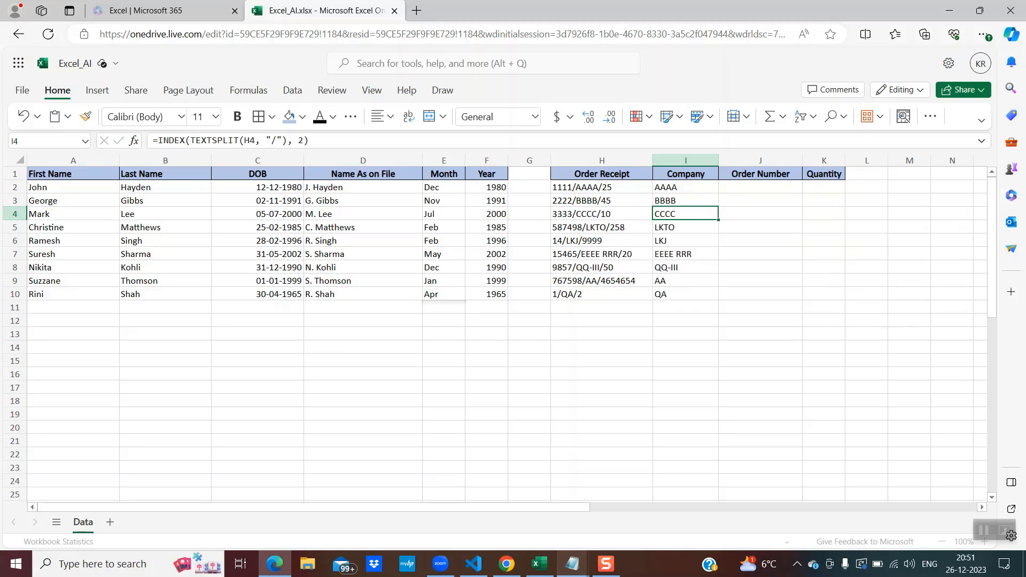
Inspect the Company column formulas in cells I2 and I4
left_click(676, 189)
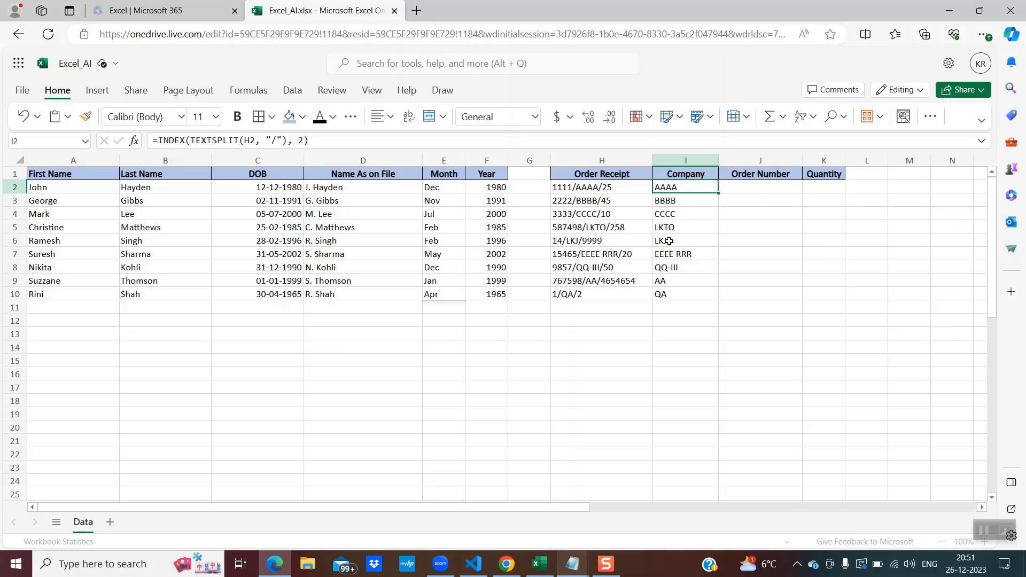
left_click(758, 214)
left_click(685, 215)
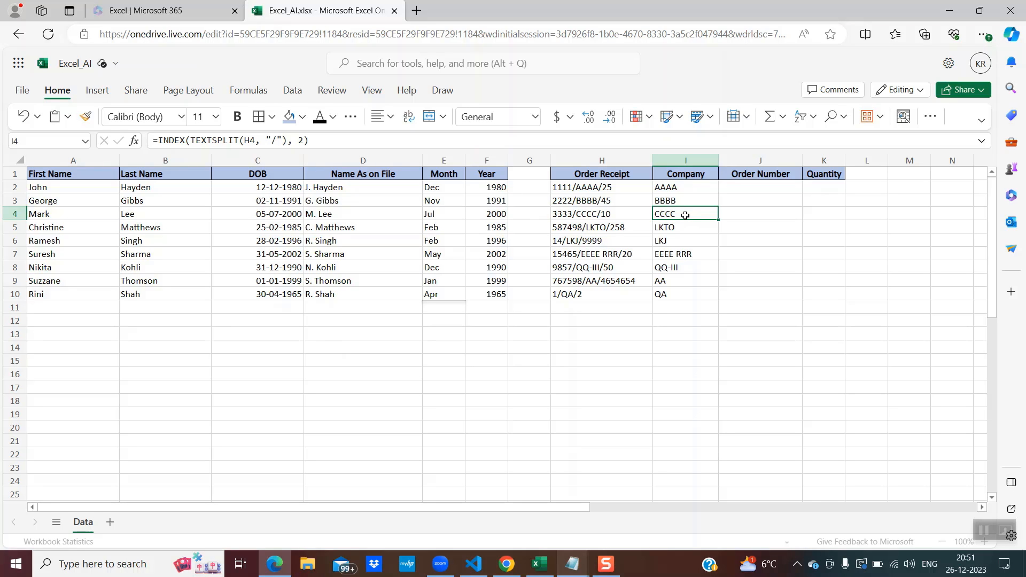
Enter the order numbers from the first three receipts in J2, J3 and J4
left_click(753, 185)
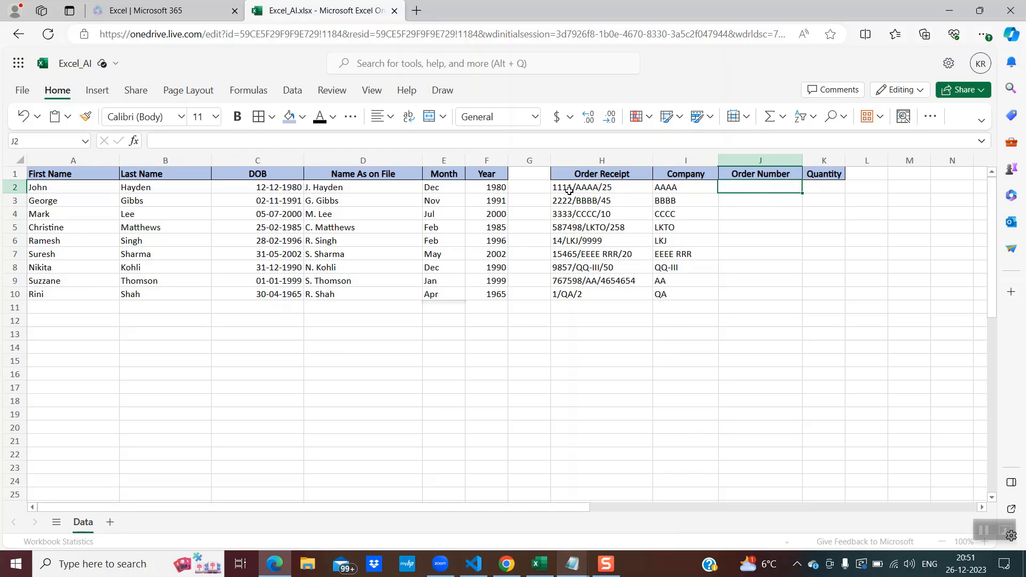
double_click(739, 187)
type("1111")
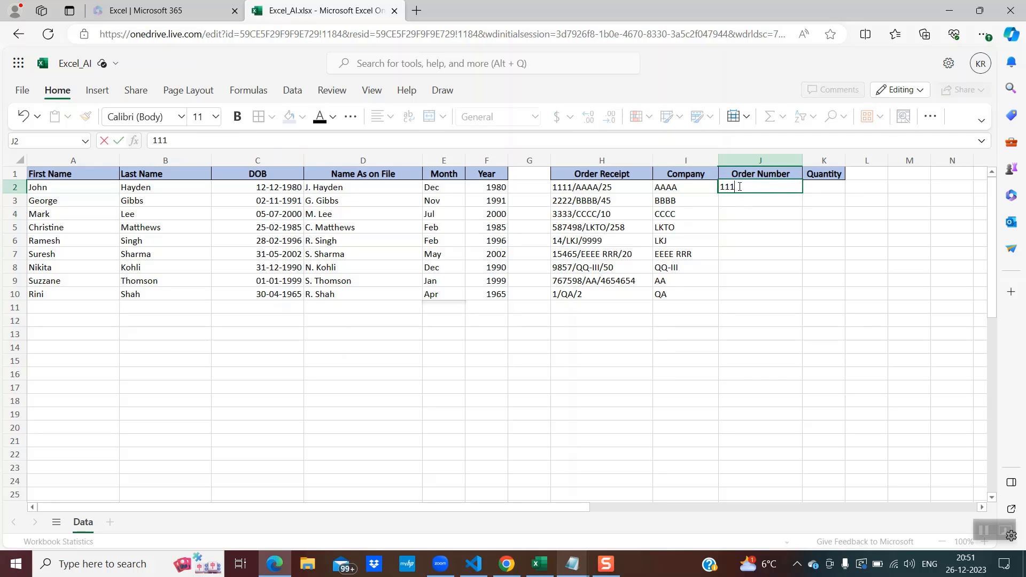
left_click(736, 202)
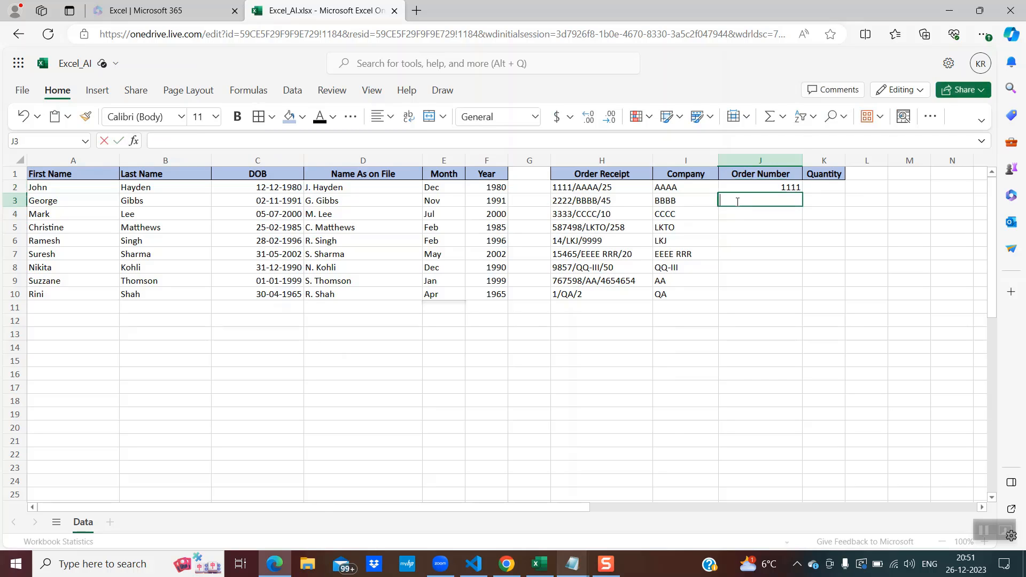
type("2222")
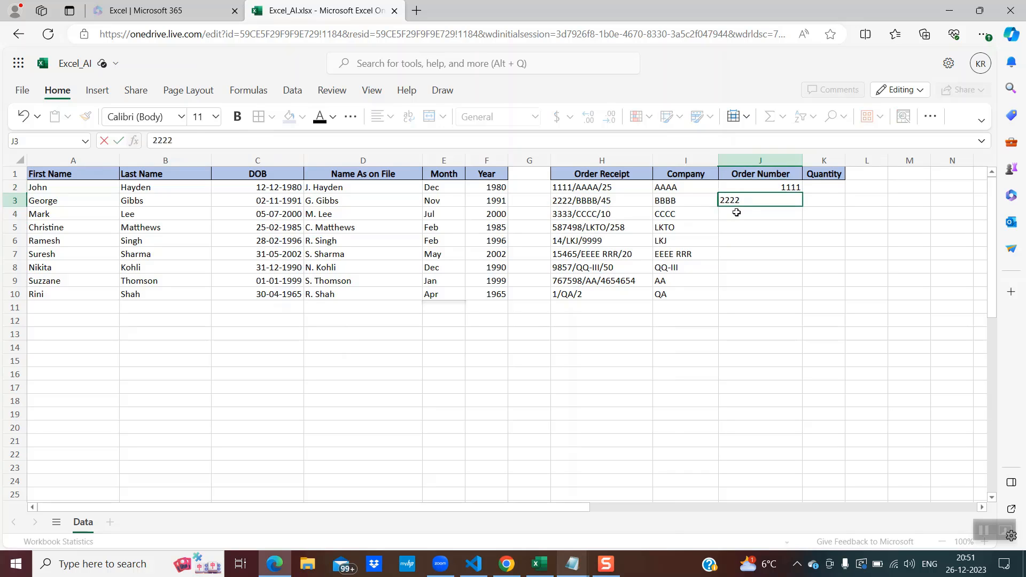
left_click(737, 214)
type("3333")
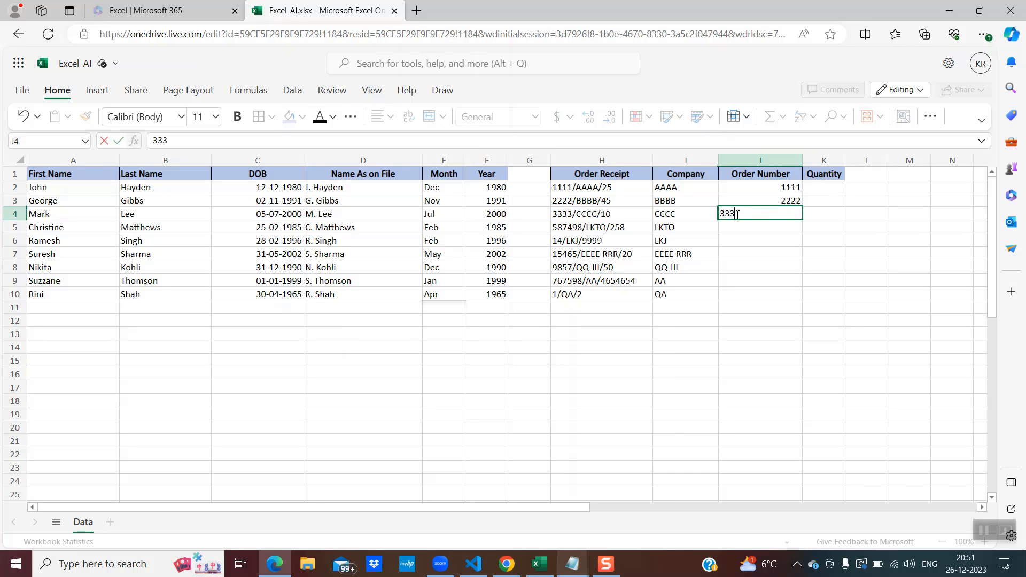
Enter the fourth receipt's order number in J5
left_click(746, 228)
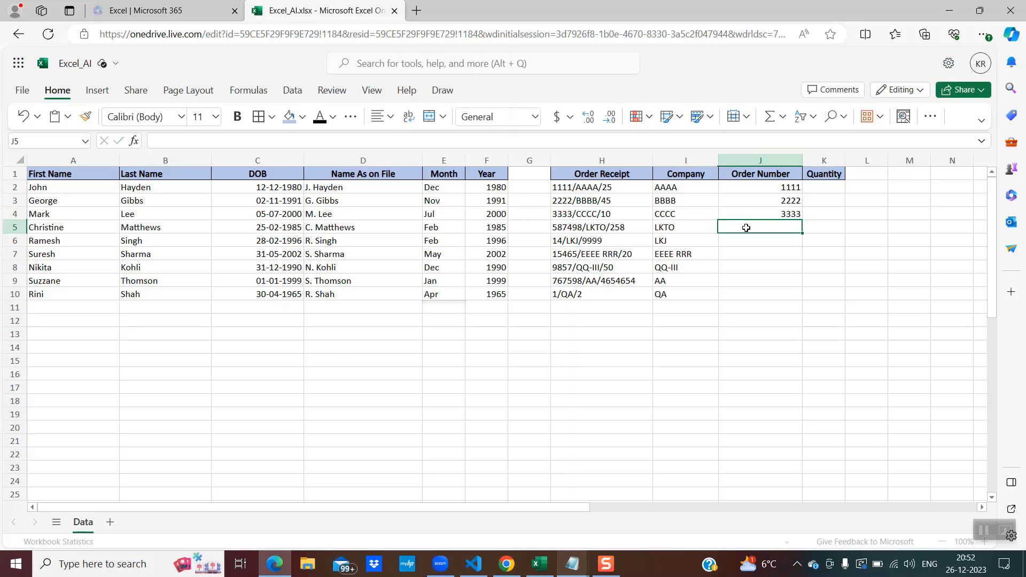
double_click(746, 227)
type("587")
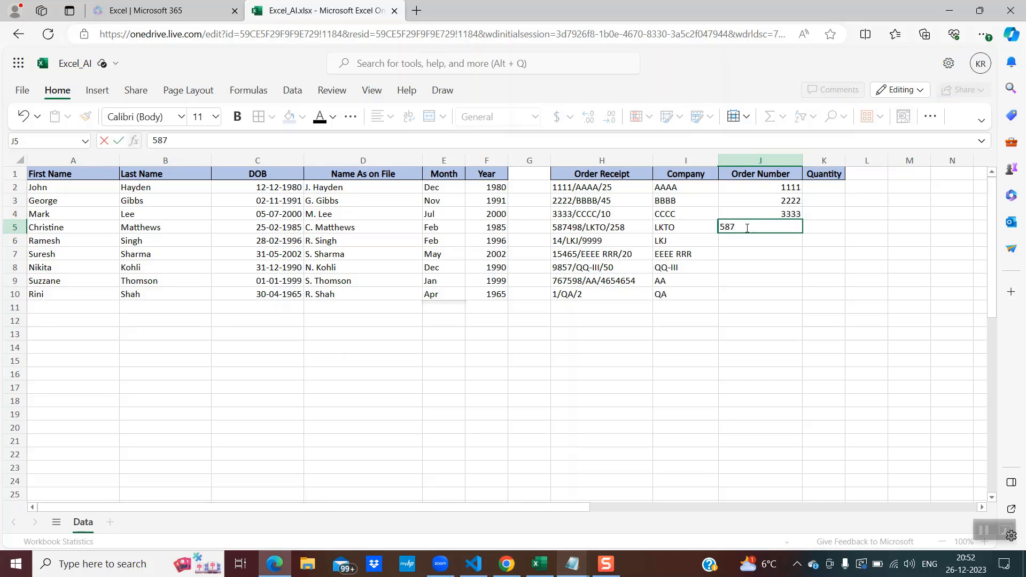
type("498")
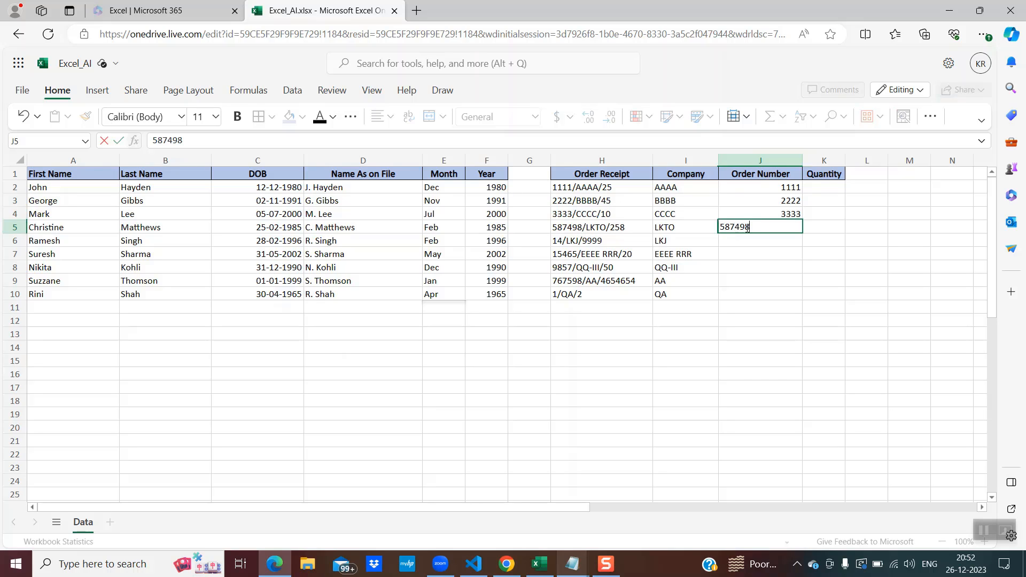
key("Return")
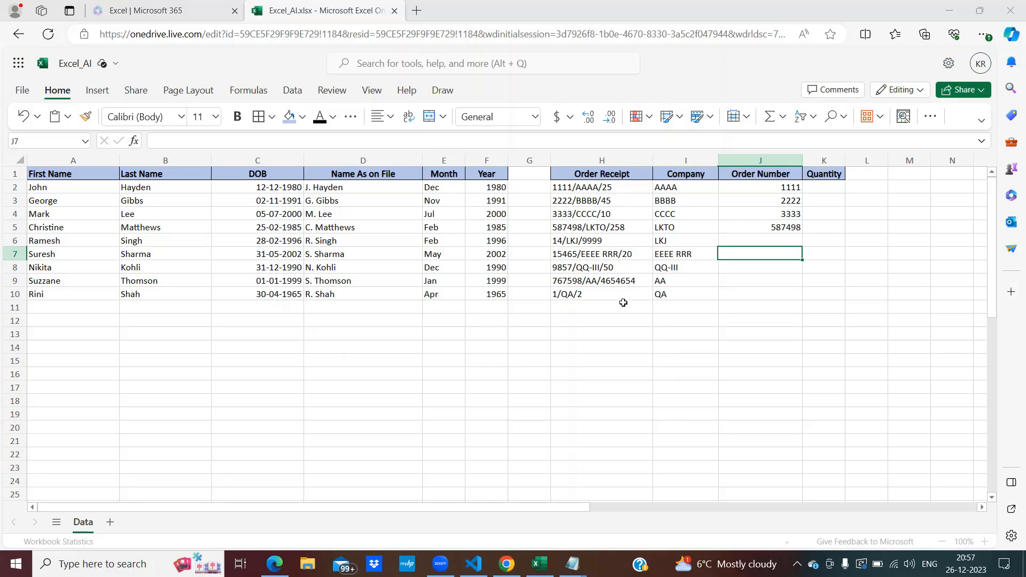
Copy the full formula text from the Company cell I2 and leave that cell's editing without changes
left_click(758, 187)
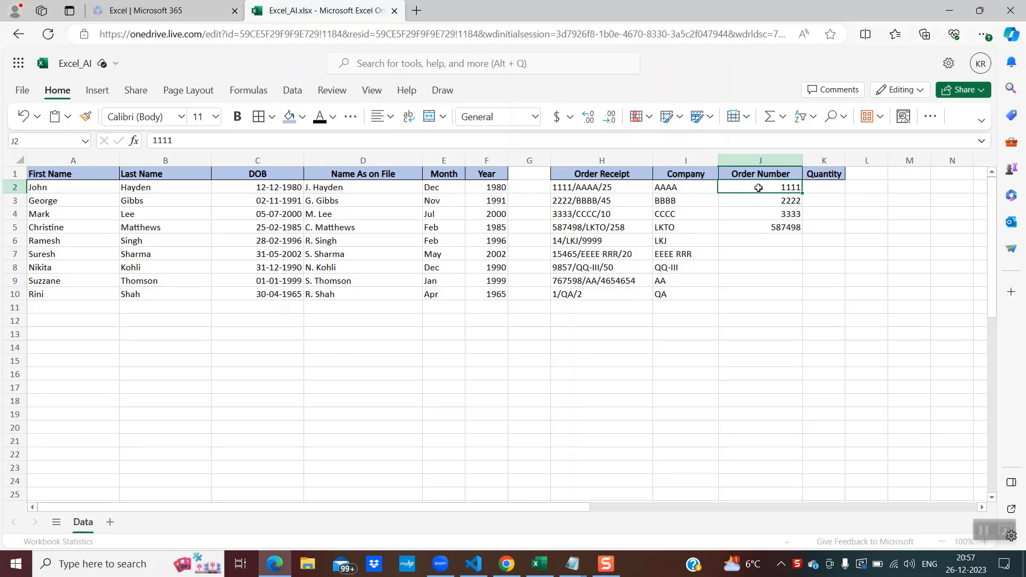
key("Left")
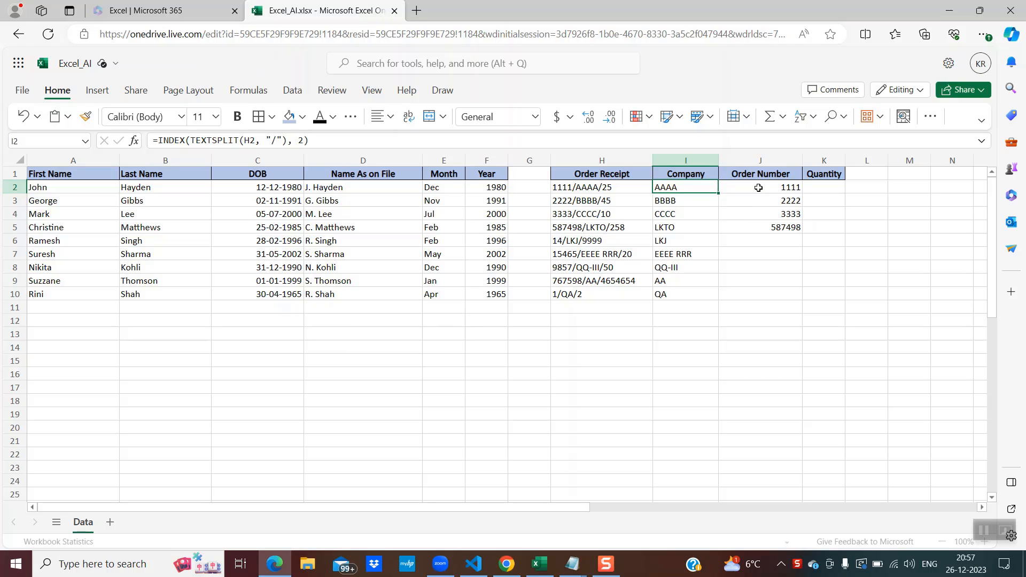
left_click(383, 138)
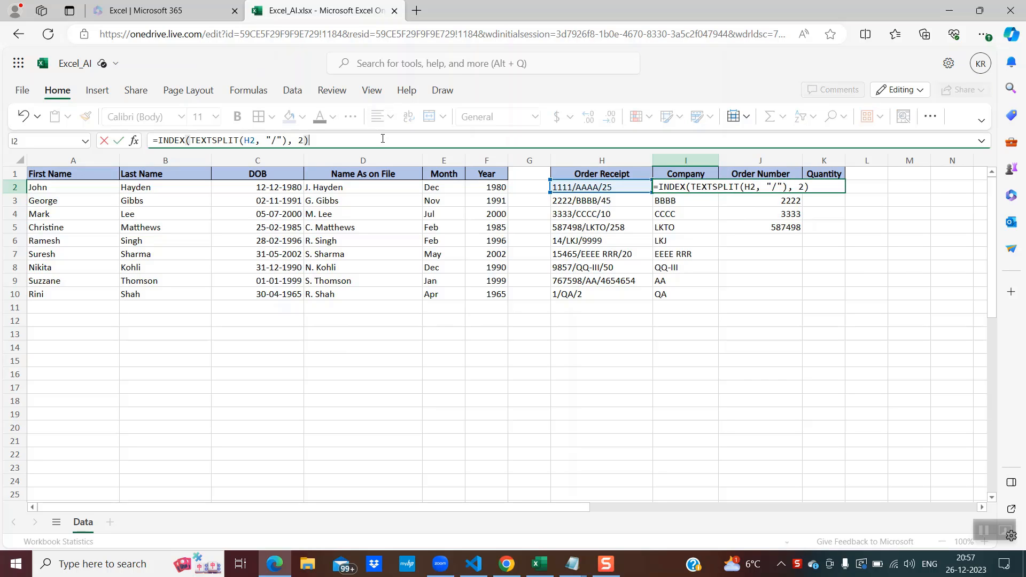
key("ctrl+a")
key("ctrl+c")
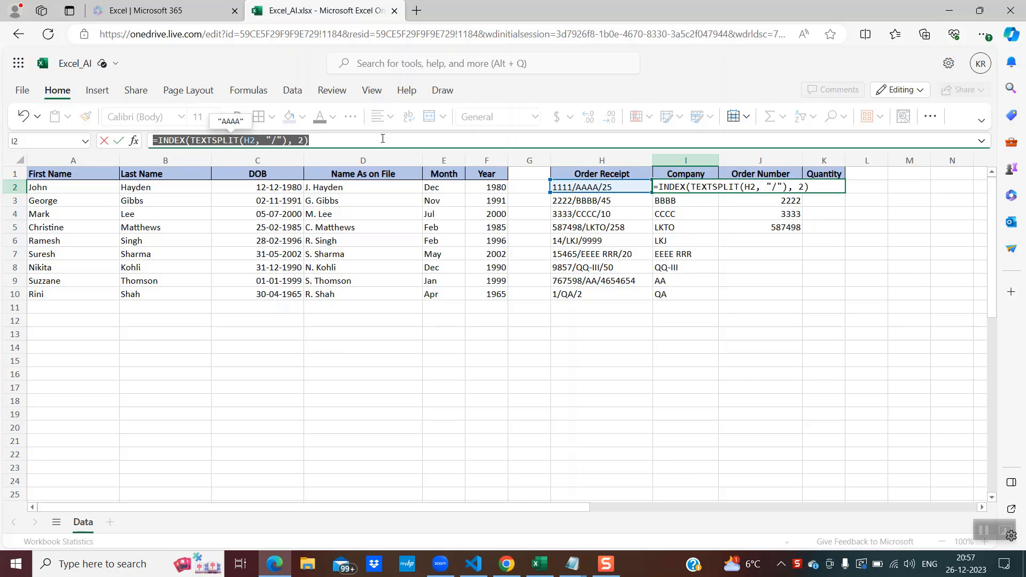
key("Escape")
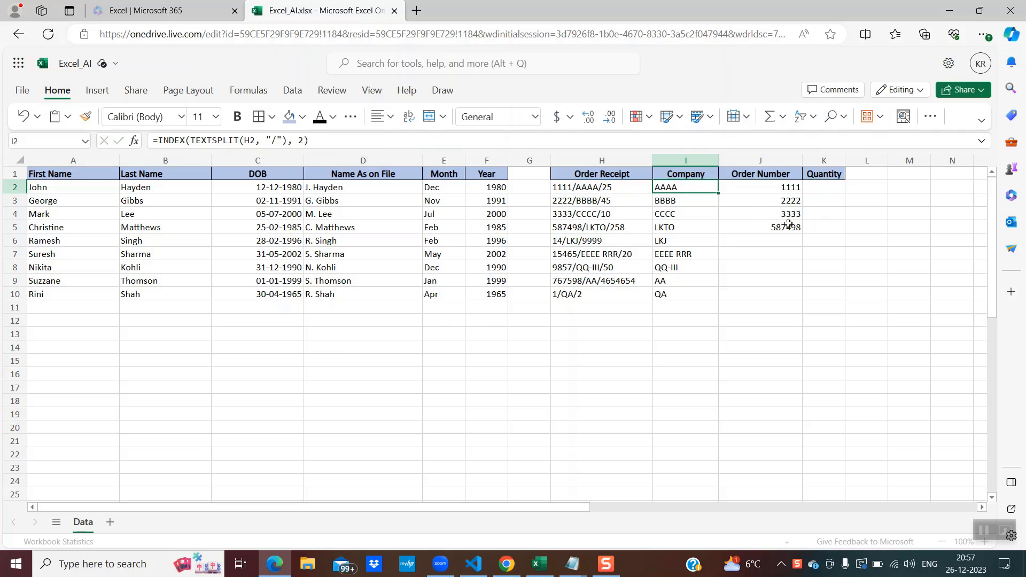
Replace the order number in J2 with the copied formula, changing its index to 1: =INDEX(TEXTSPLIT(H2, "/"), 1)
left_click(754, 188)
left_click(407, 141)
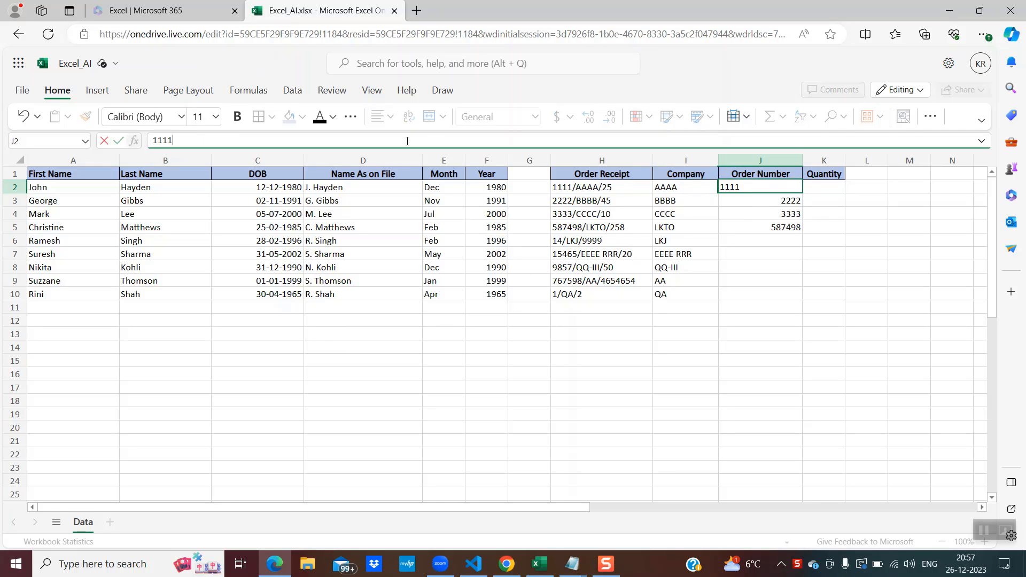
key("ctrl+a")
key("ctrl+v")
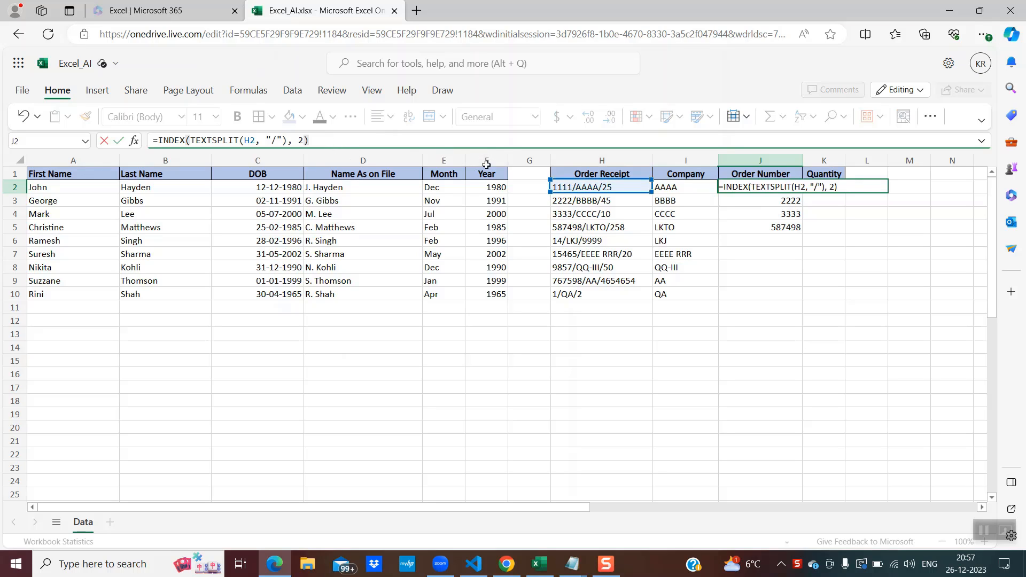
left_click(306, 140)
key("BackSpace")
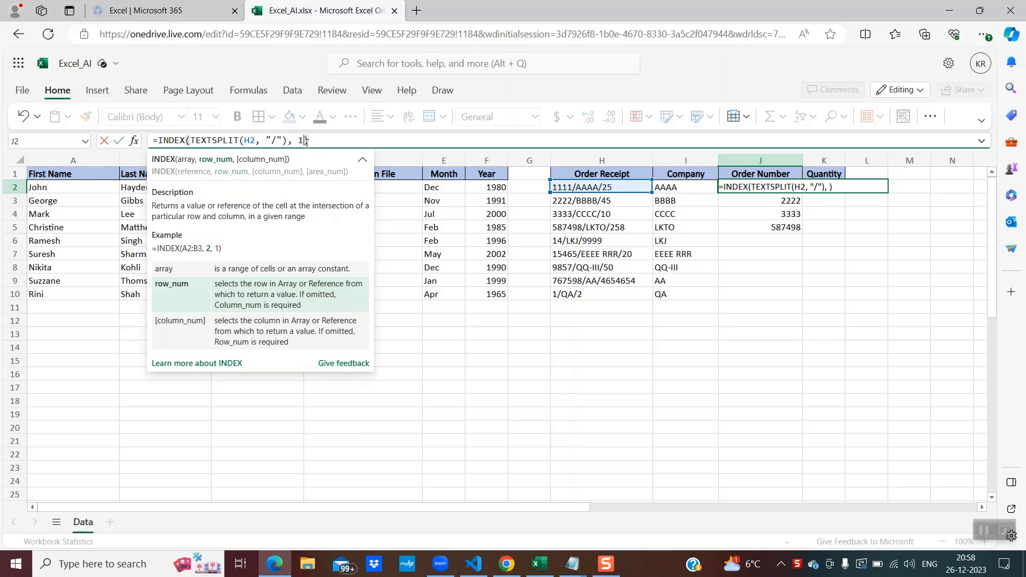
type("1")
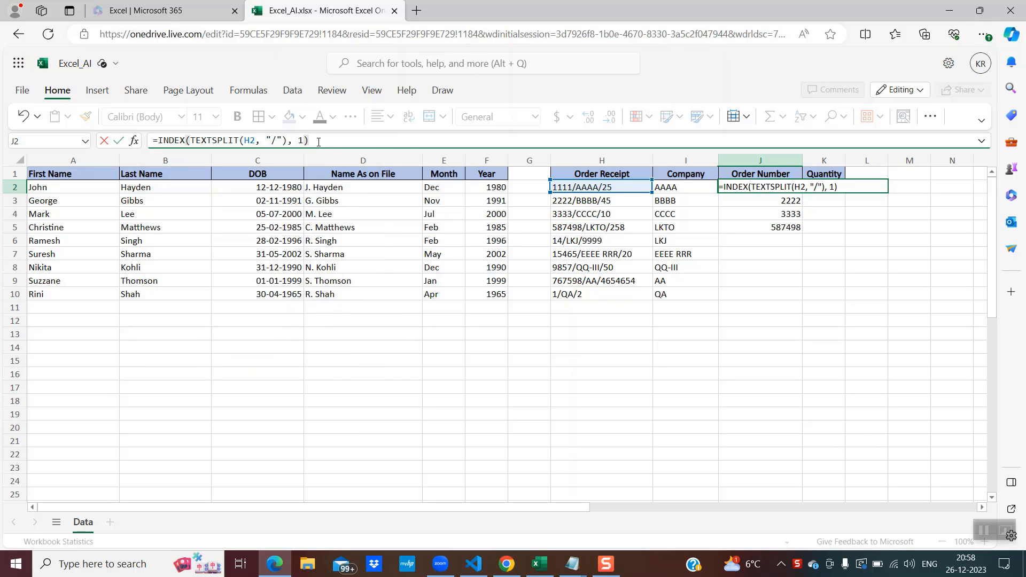
key("Return")
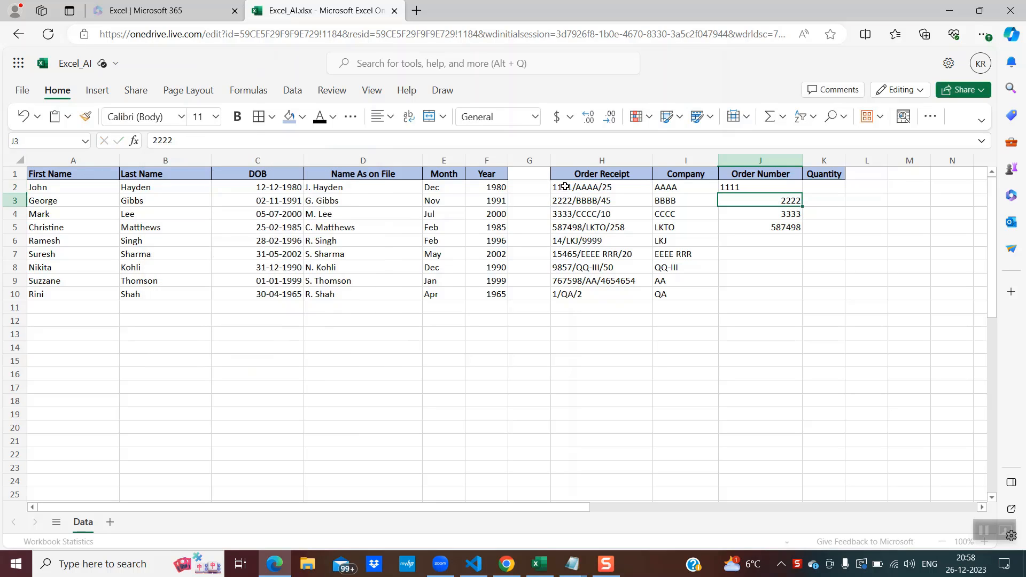
left_click(759, 187)
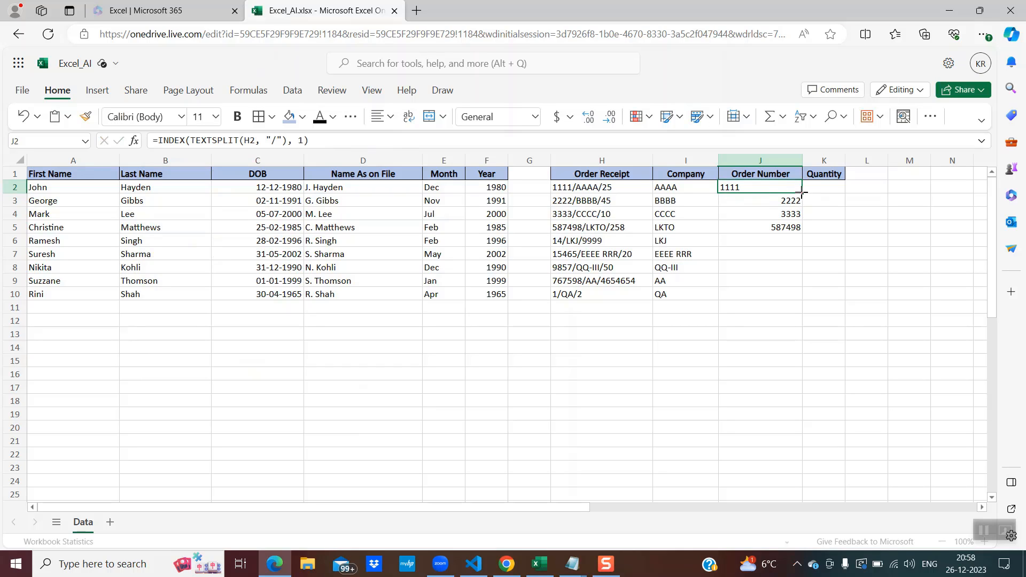
Fill the order number formula from J2 down through J10 and check the copied formulas against the Company column
left_click_drag(796, 197, 803, 294)
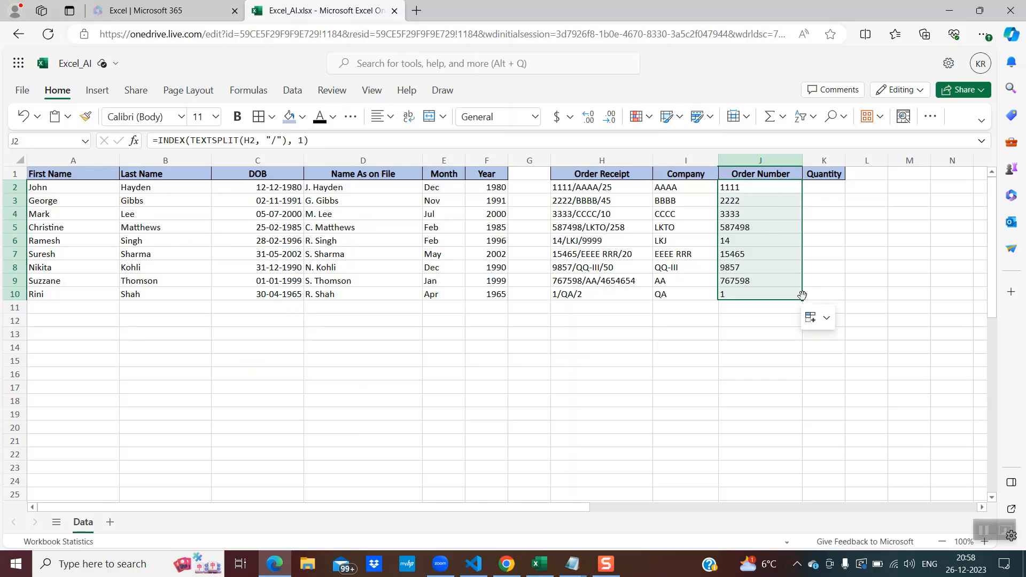
left_click(763, 235)
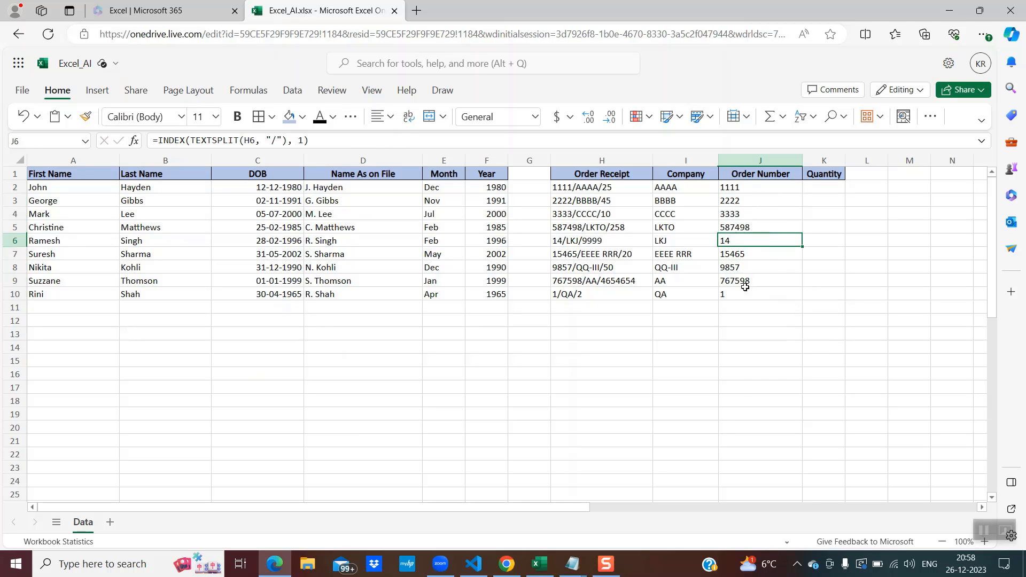
left_click(744, 298)
left_click(747, 237)
left_click(746, 197)
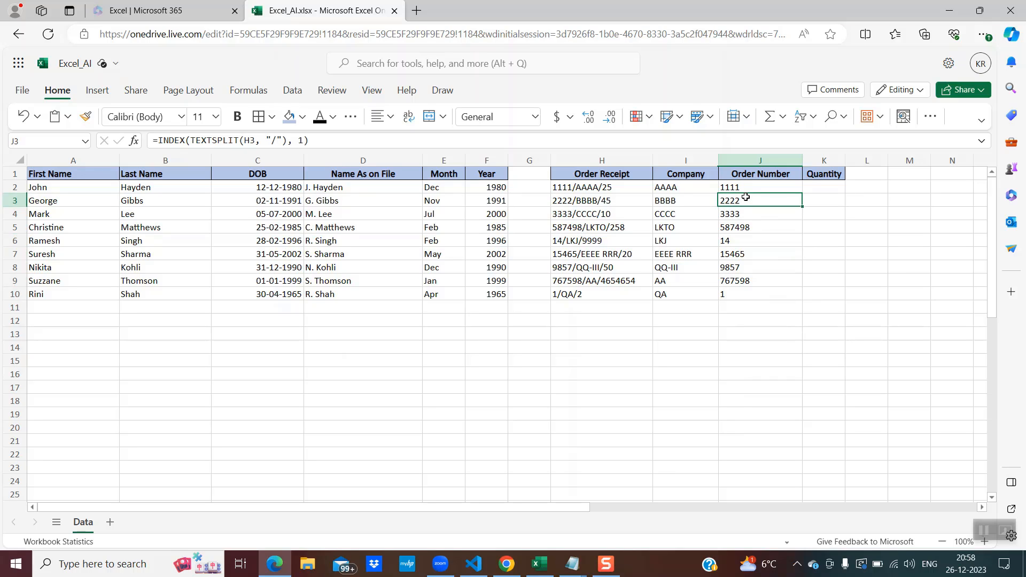
left_click(683, 199)
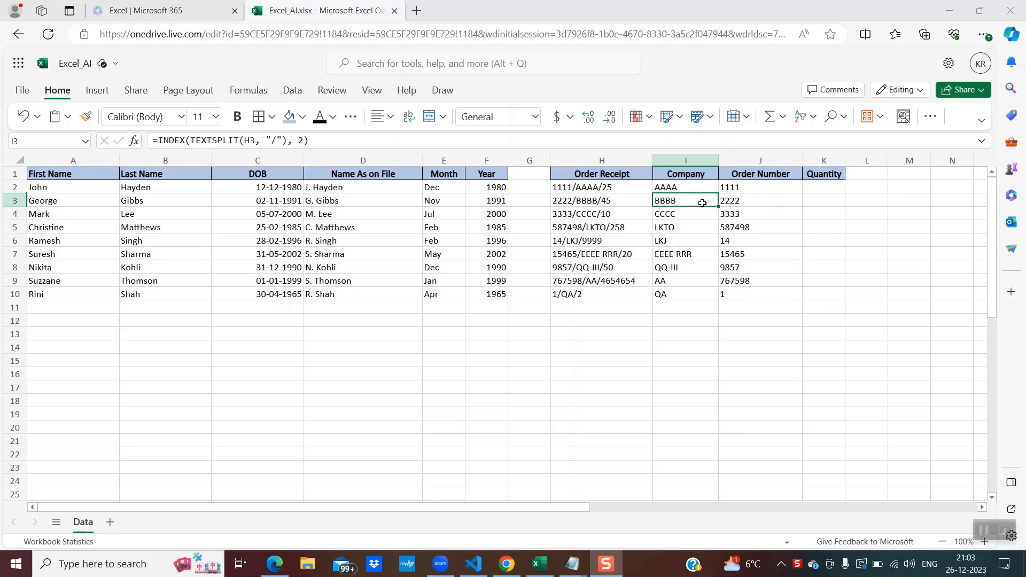
left_click(731, 188)
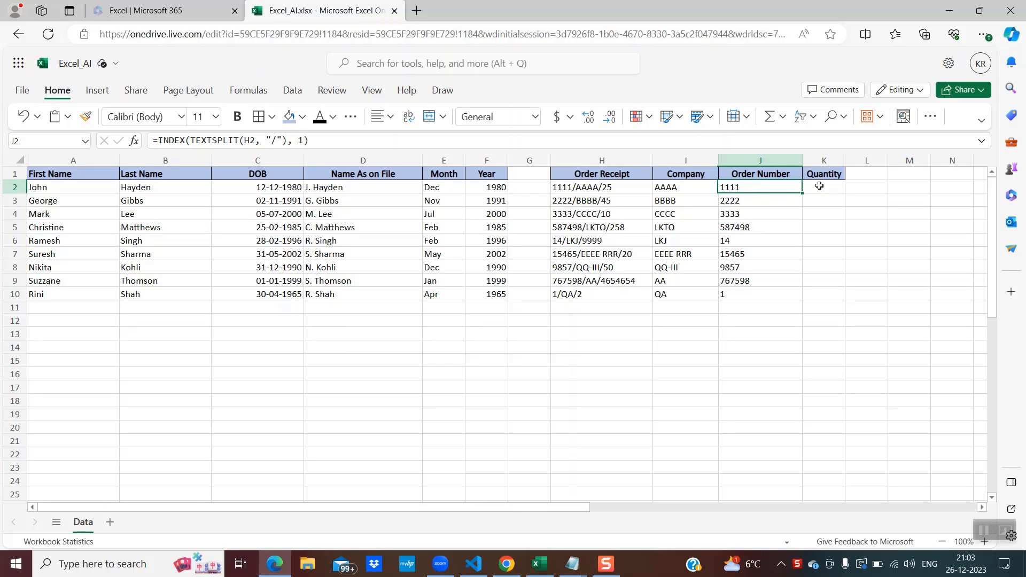
Enter the example quantities 25, 45, 10 and 58 in K2 through K5
left_click(819, 186)
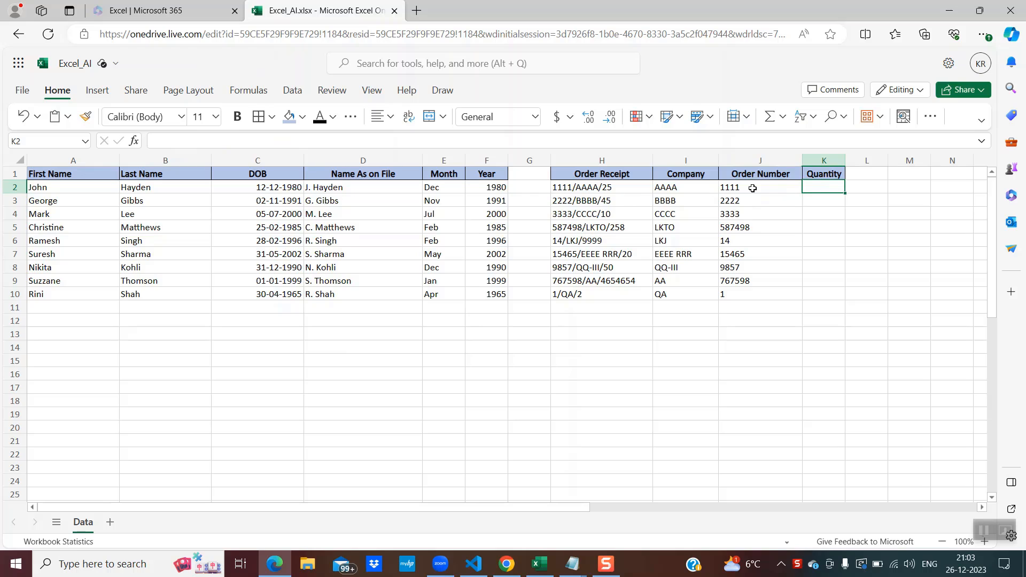
type("25")
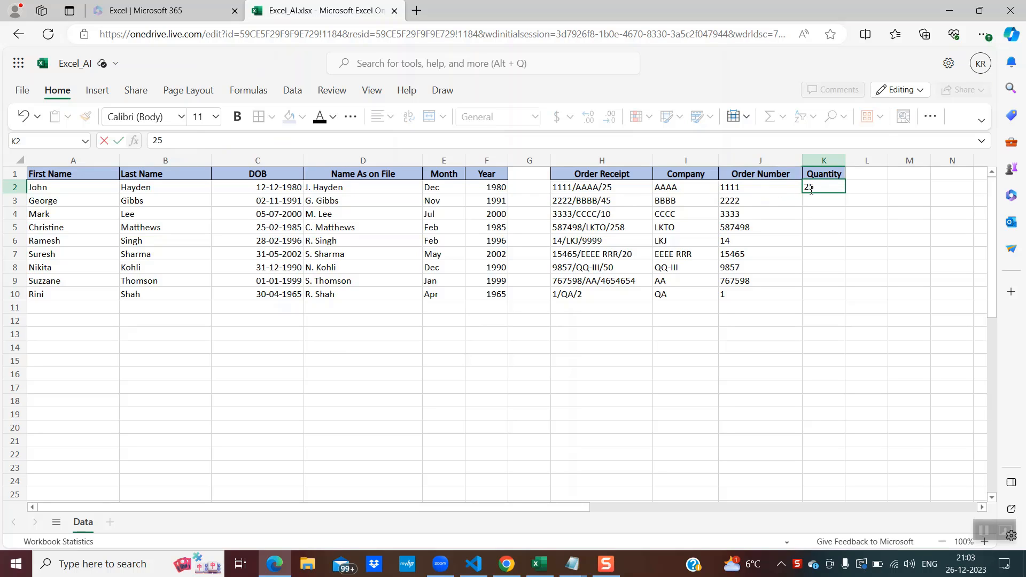
key("Return")
type("45")
key("Return")
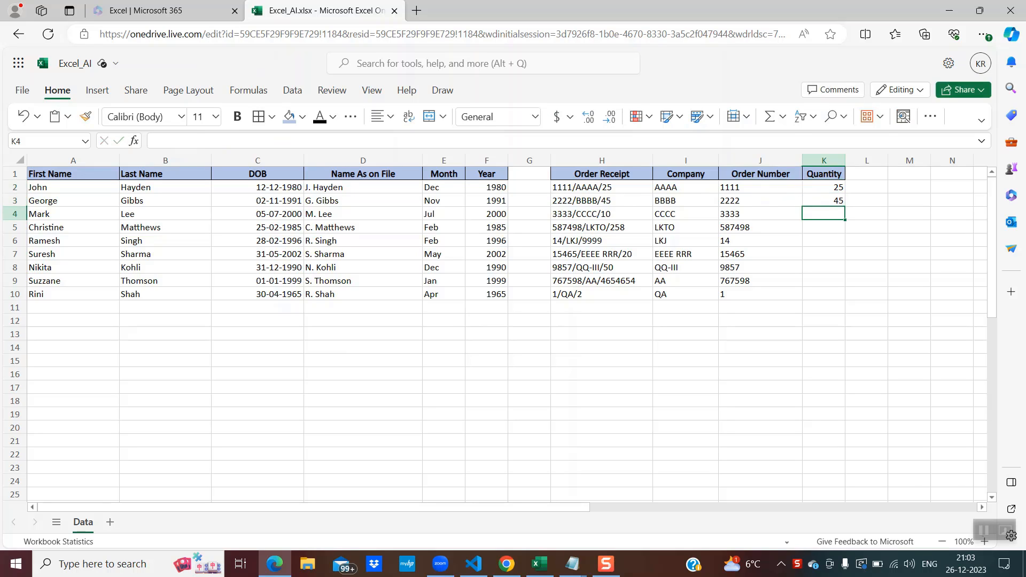
type("10")
key("Return")
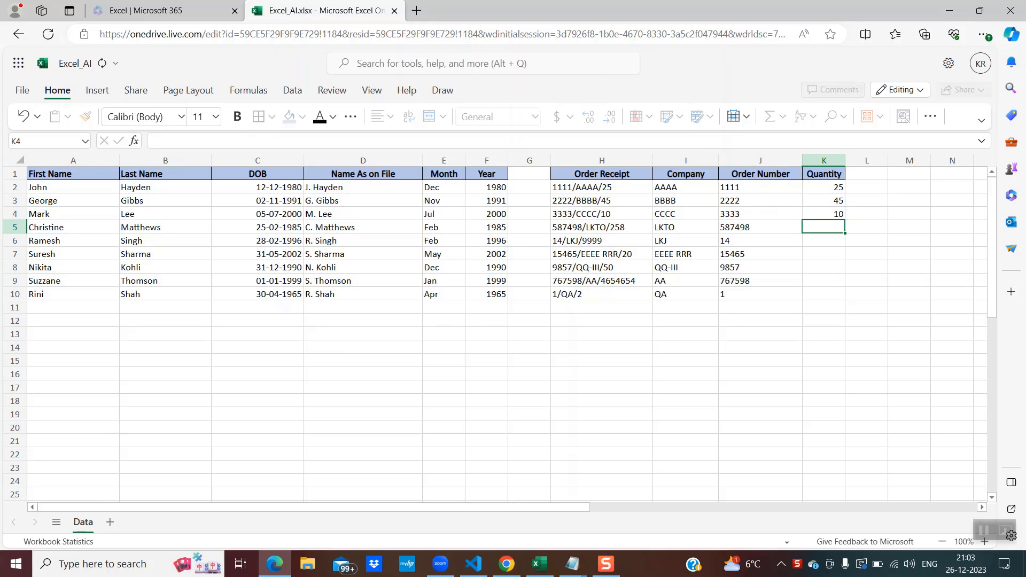
type("58")
key("Return")
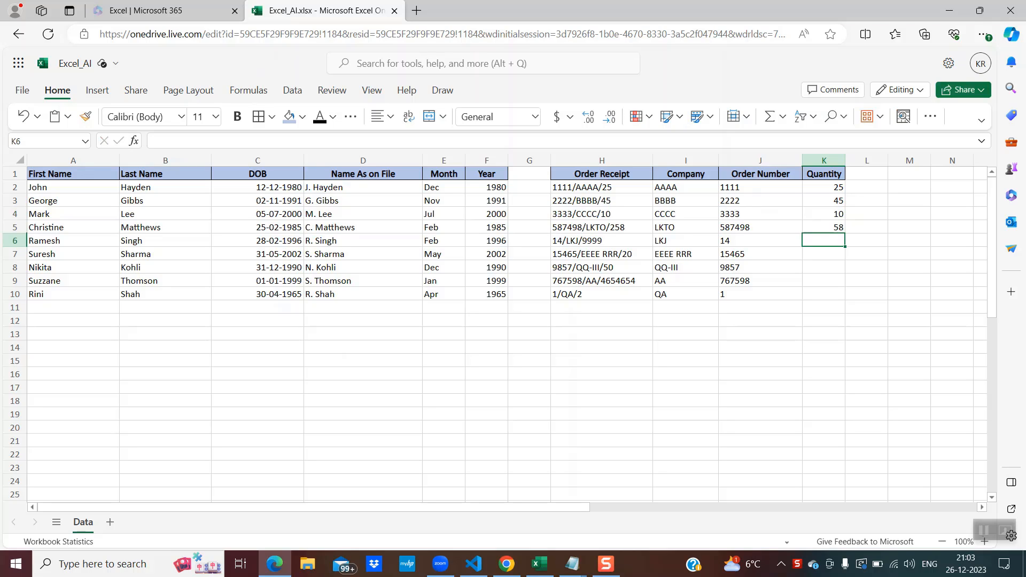
Clear the example quantities from K2 through K5
key("Up")
key("Up")
key("Up")
key("Up")
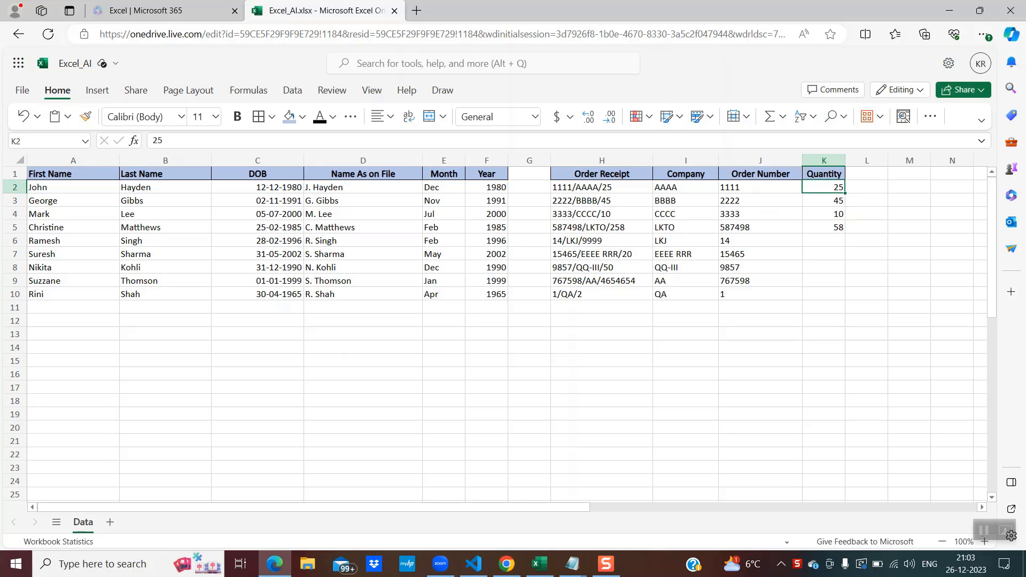
key("shift+Down")
key("shift+Down")
key("shift+Down")
key("Delete")
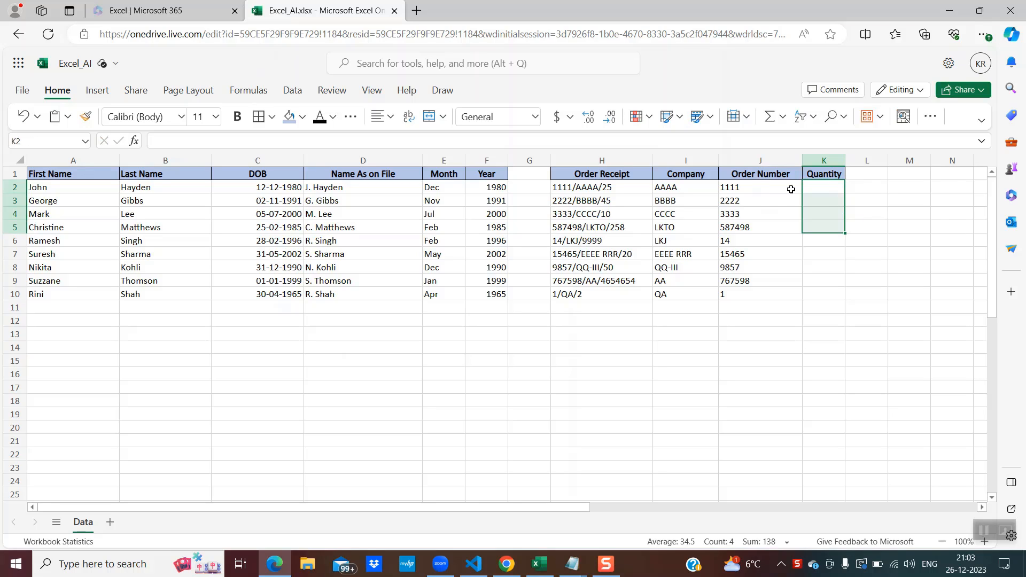
Copy the full formula text from the Order Number cell J2 and leave that cell's editing without changes
left_click(748, 185)
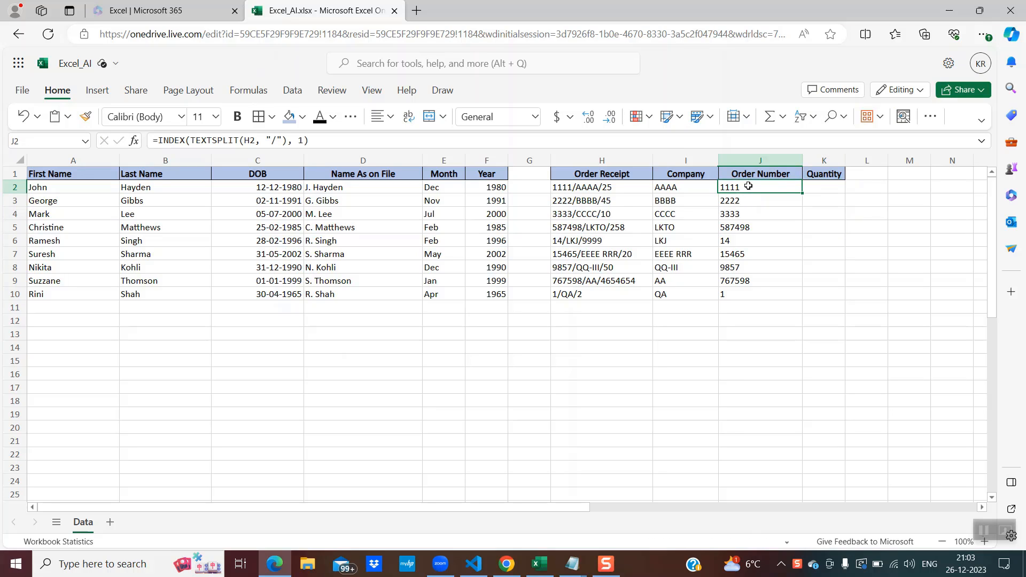
left_click(400, 141)
key("ctrl+a")
key("ctrl+c")
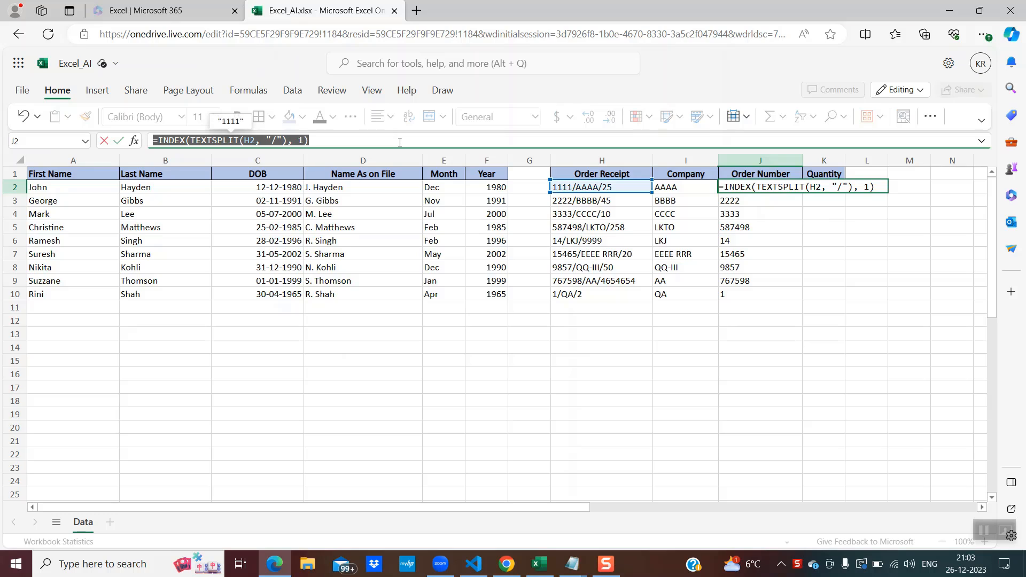
key("Escape")
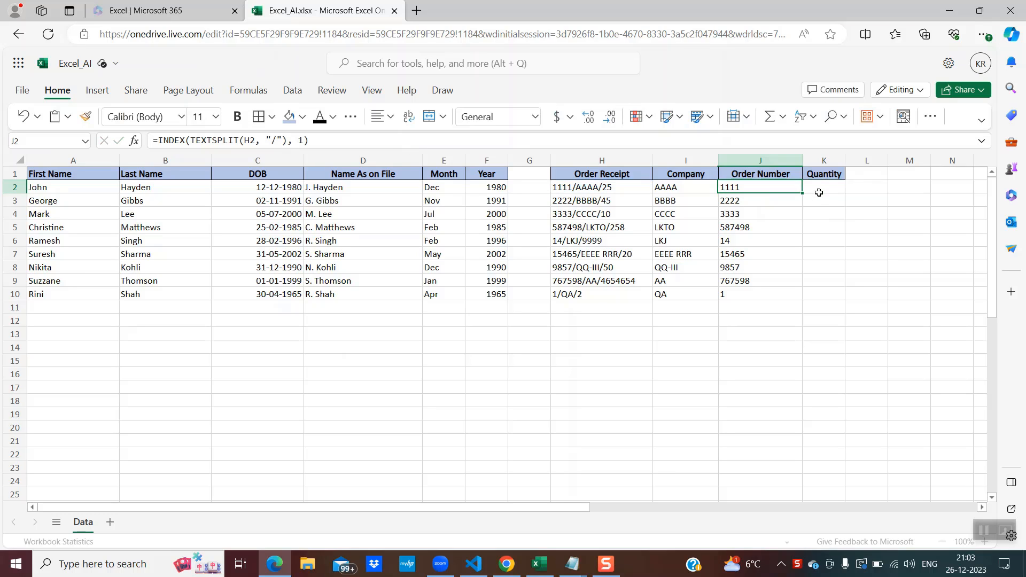
Paste the copied formula into the Quantity cell K2 and change its index to 3: =INDEX(TEXTSPLIT(H2, "/"), 3)
double_click(820, 188)
key("ctrl+v")
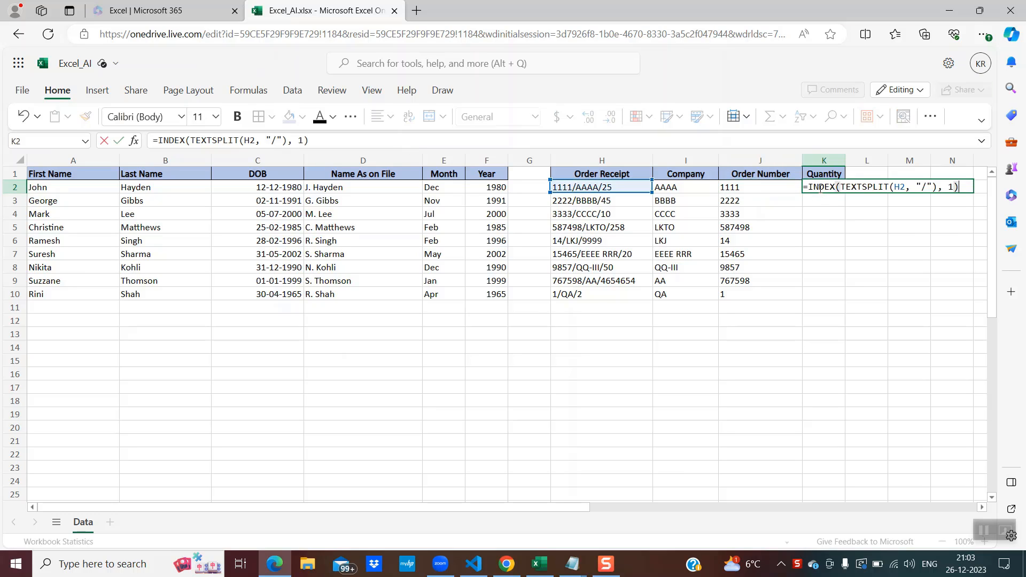
left_click(303, 140)
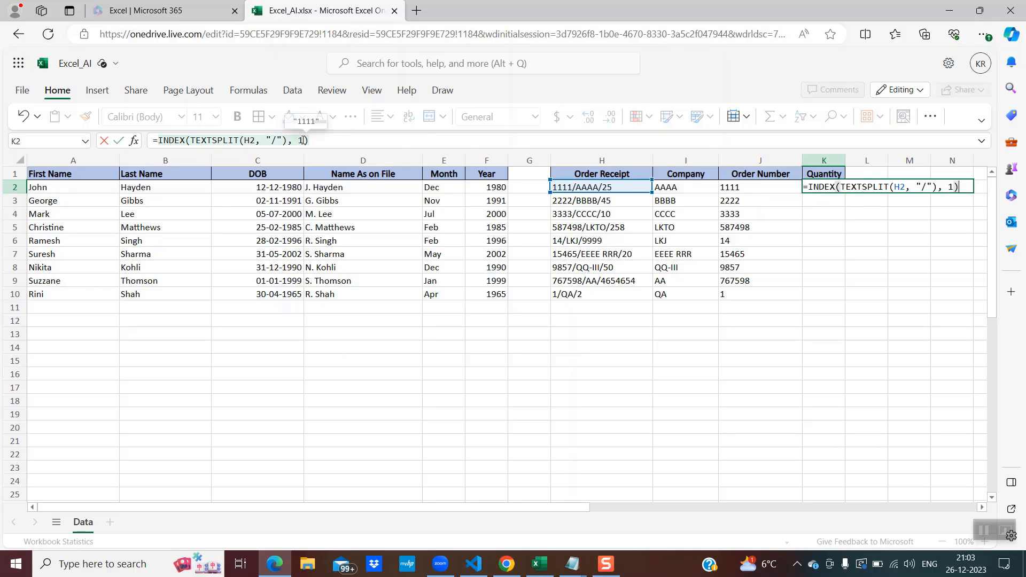
key("BackSpace")
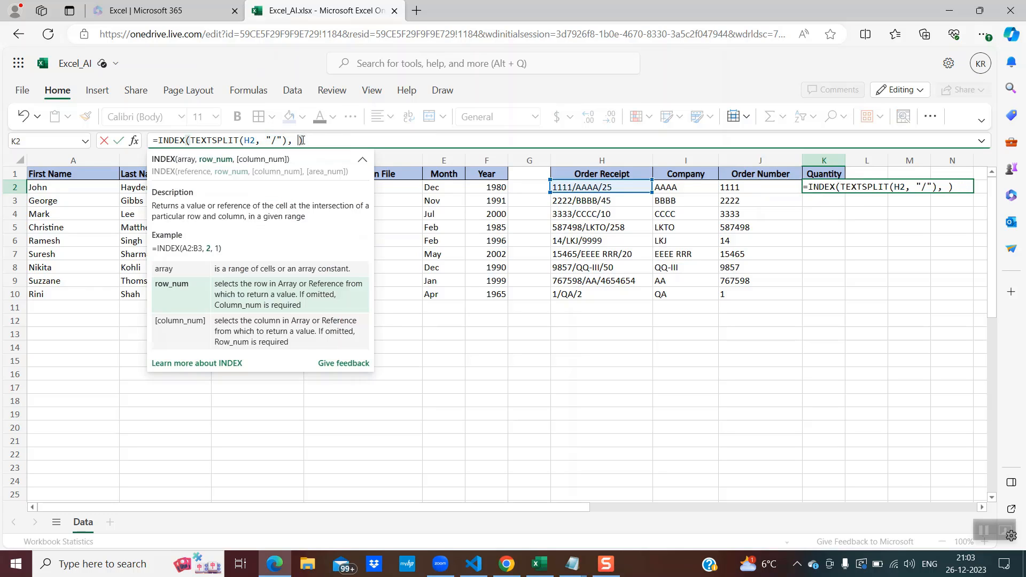
type("3")
key("Return")
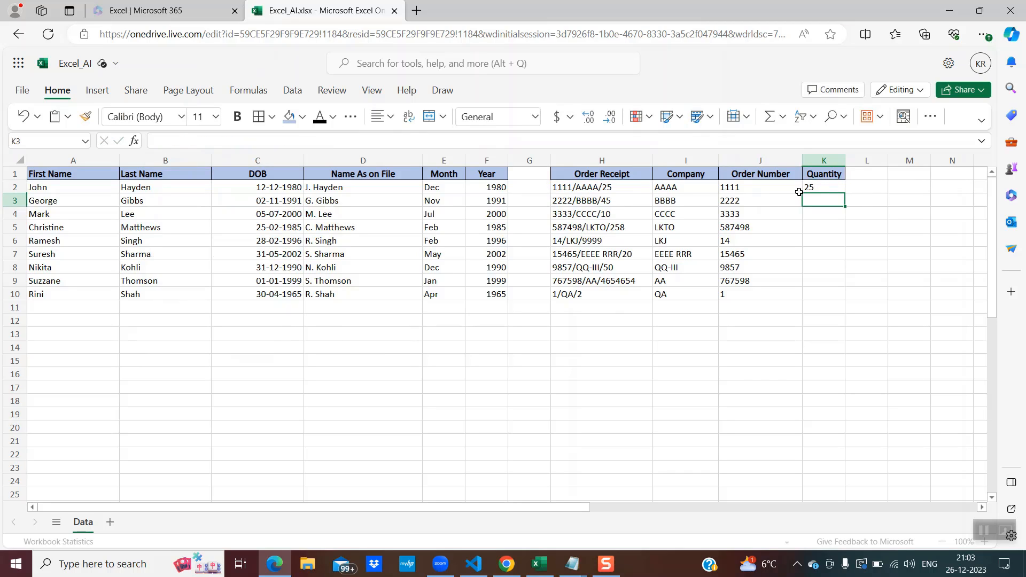
Fill the quantity formula from K2 down through K10 and check the formulas in row 6
left_click(823, 188)
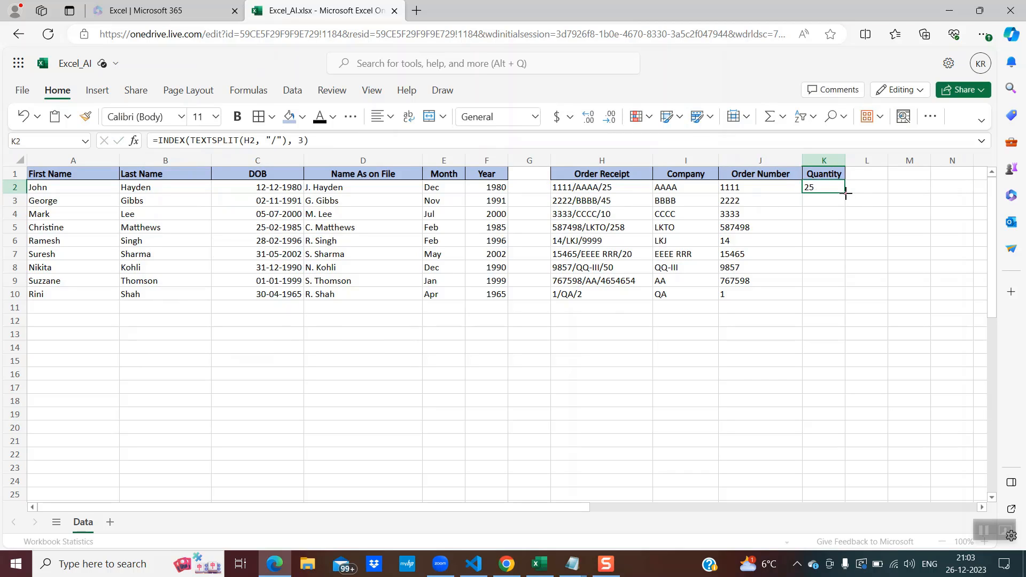
left_click_drag(844, 193, 846, 289)
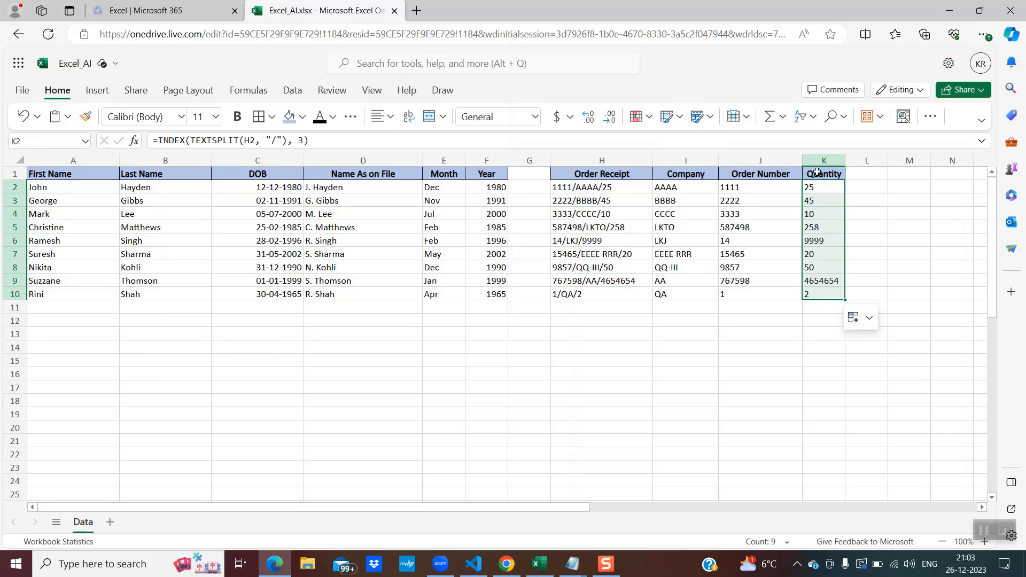
left_click(813, 244)
left_click(754, 235)
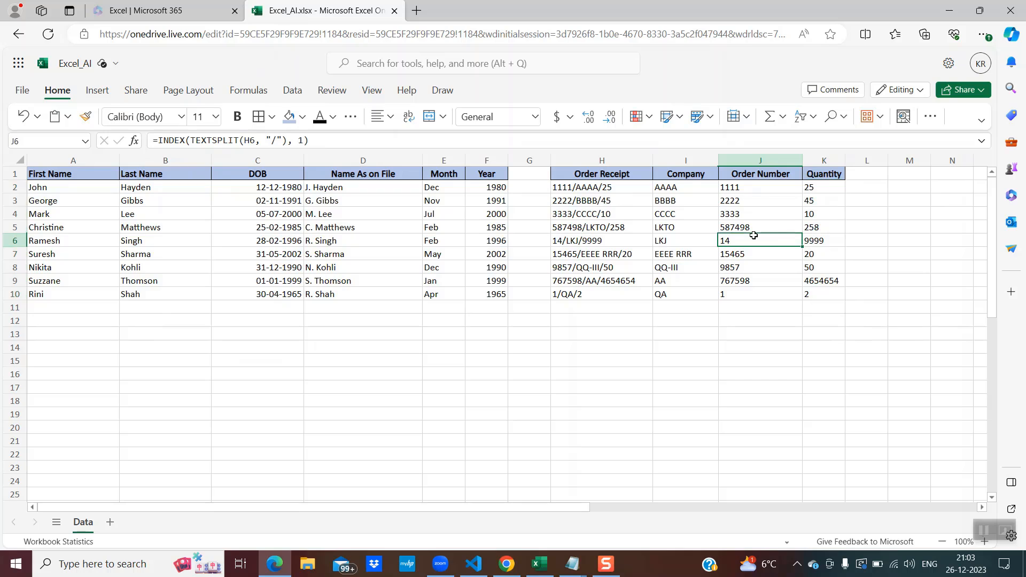